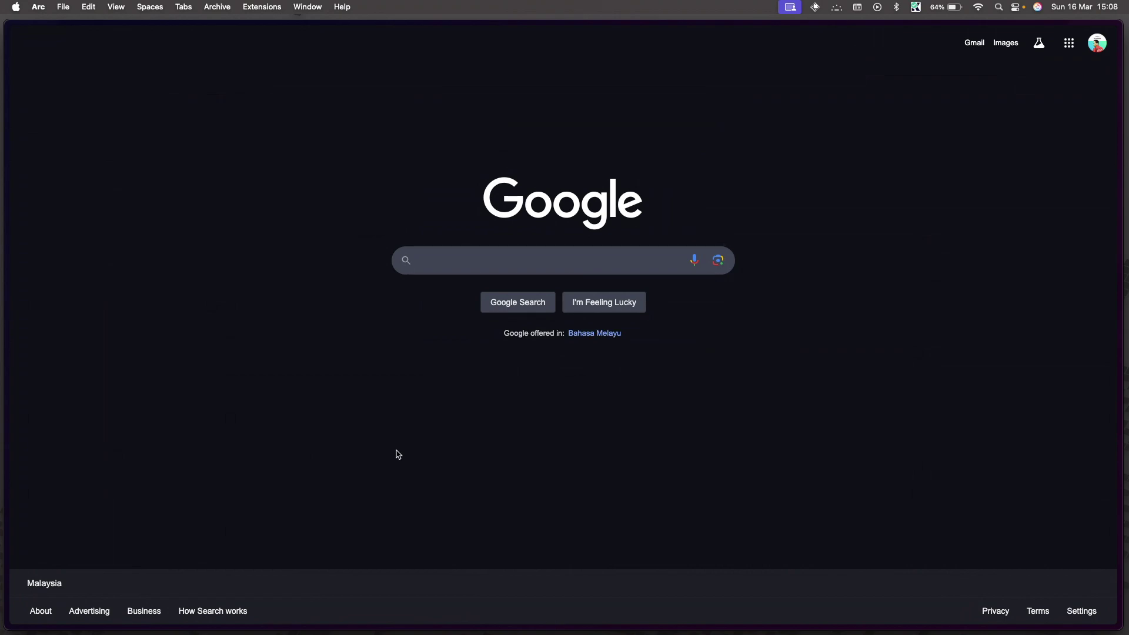
# Step: Clear the stray 'facebook' entry in Arc and go to the pasted Hostinger referral link
pyautogui.press('super+t')
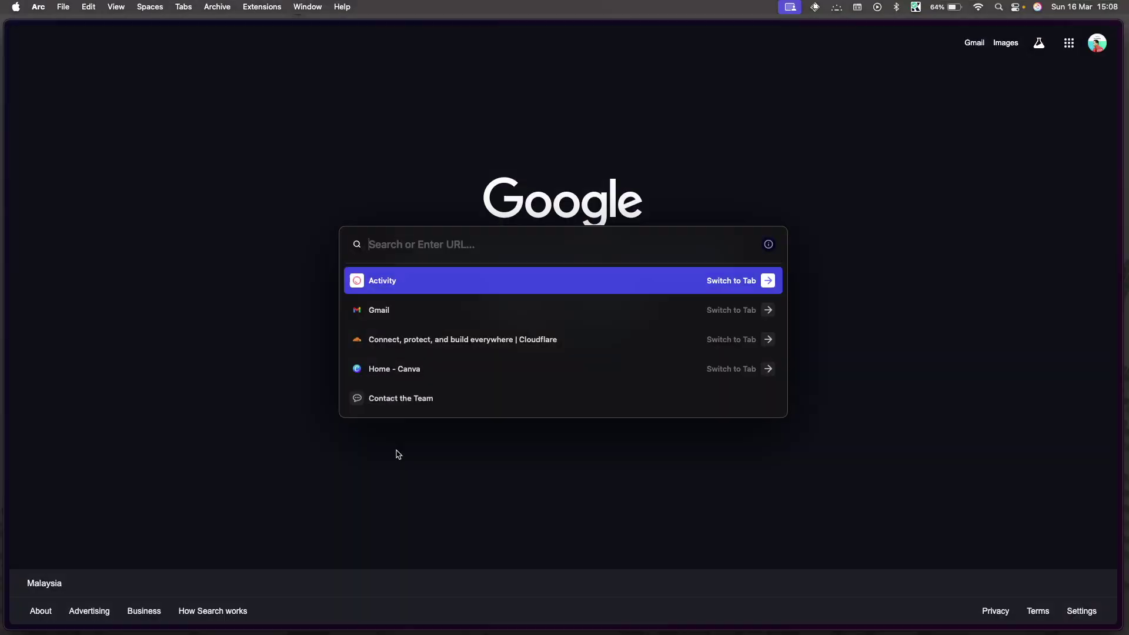
pyautogui.write('facebook')
pyautogui.press('super+a')
pyautogui.press('BackSpace')
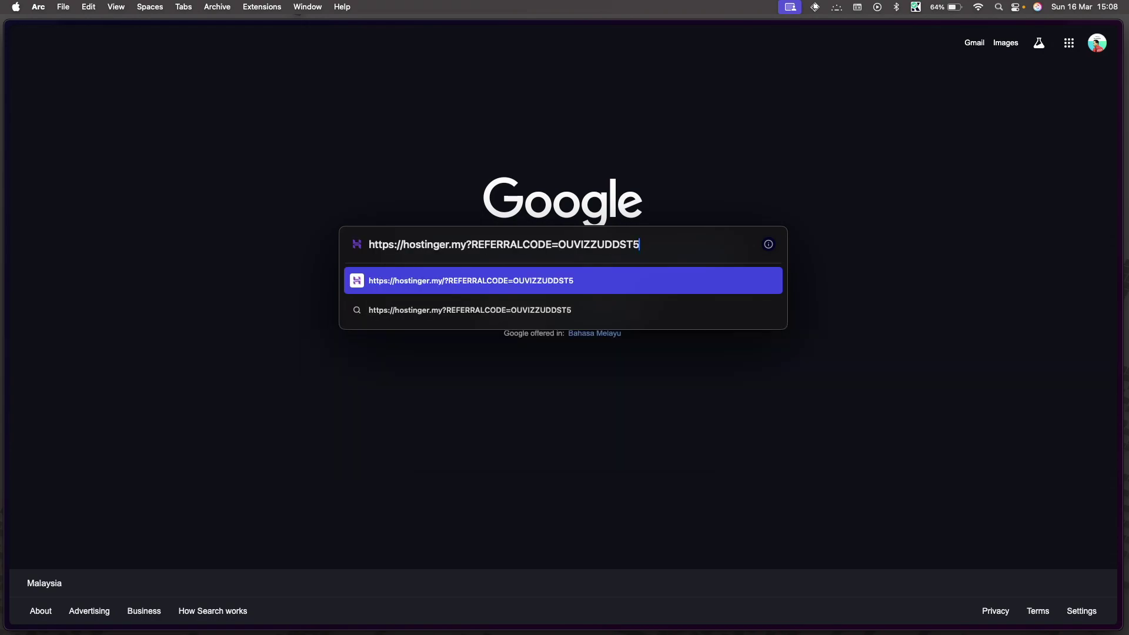
pyautogui.press('Return')
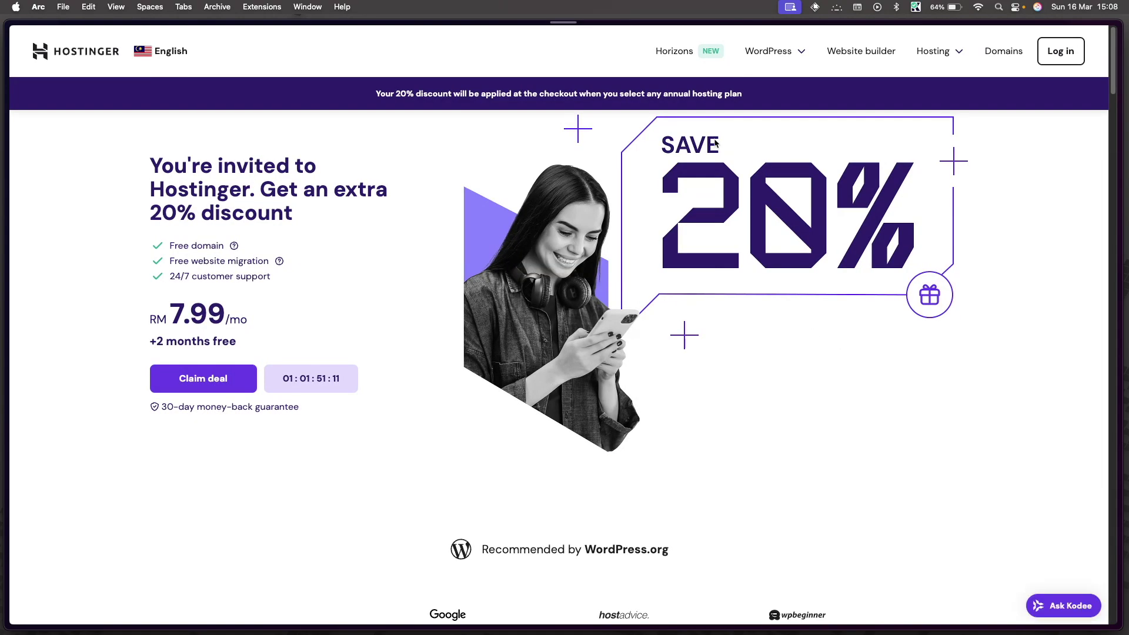
# Step: Search Hostinger's domain finder for izzuddin.site
pyautogui.click(1007, 52)
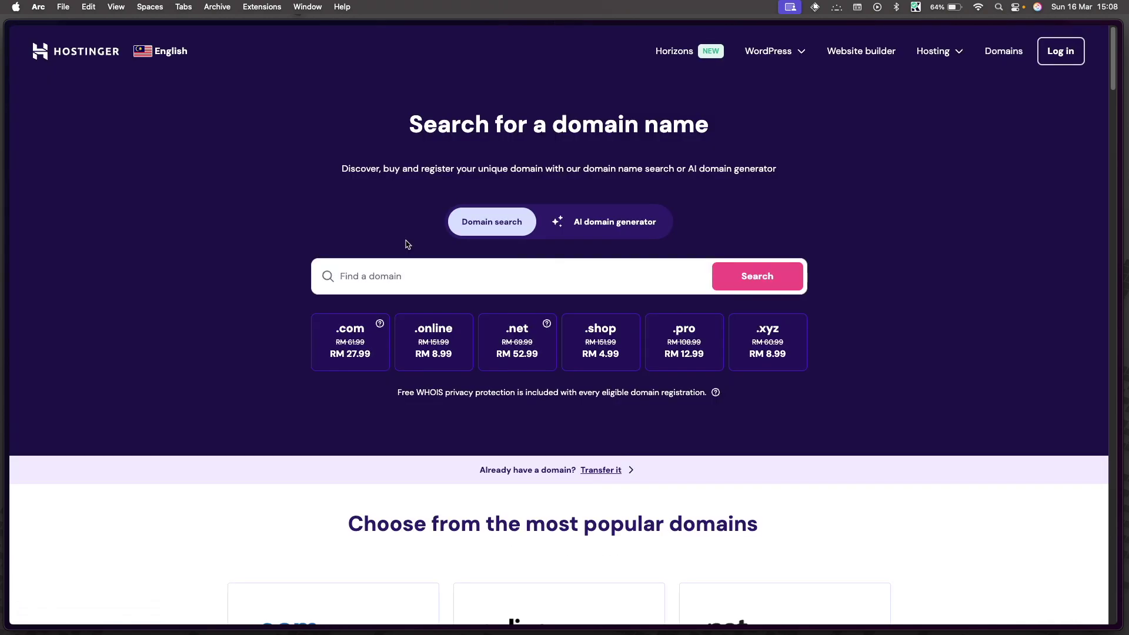
pyautogui.click(390, 279)
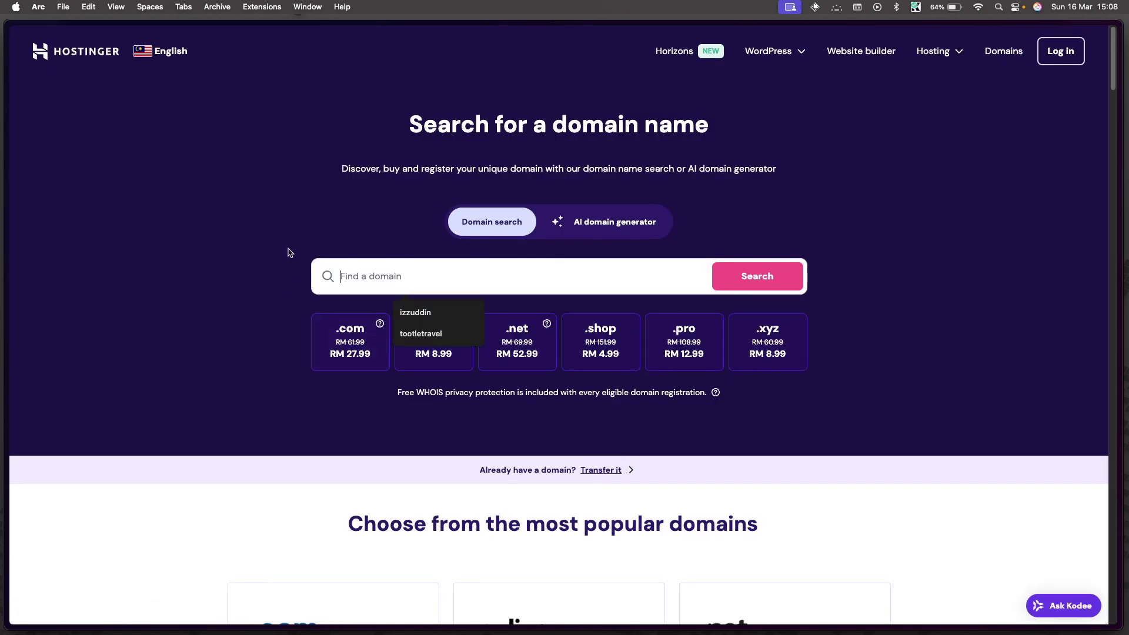
pyautogui.click(434, 276)
pyautogui.click(428, 282)
pyautogui.write('izzuddin')
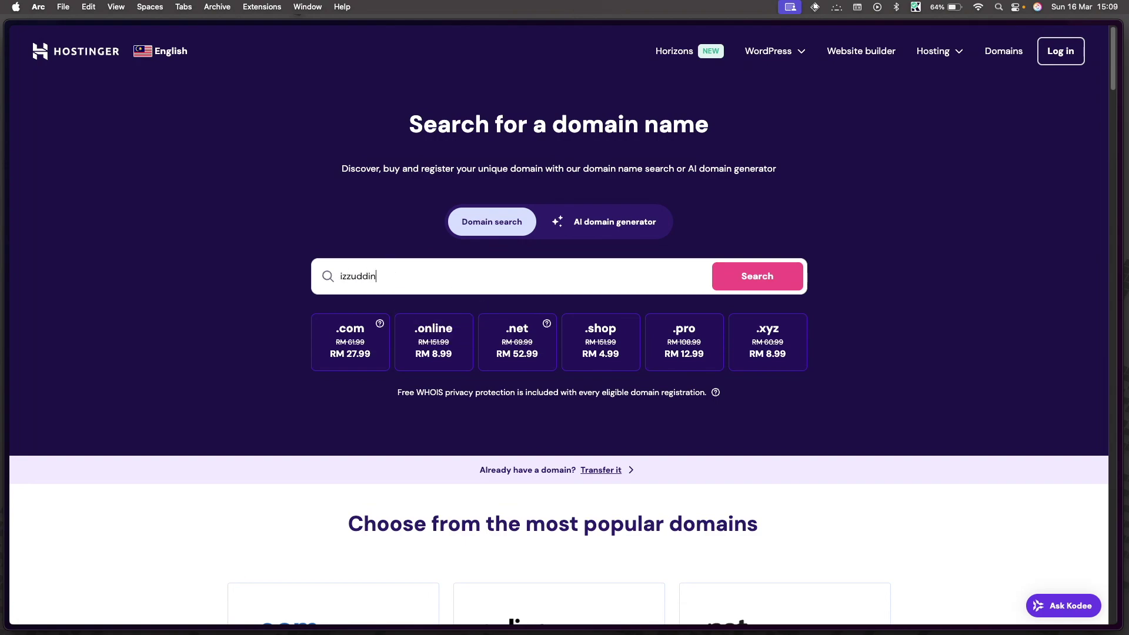
pyautogui.write('.site')
pyautogui.press('Return')
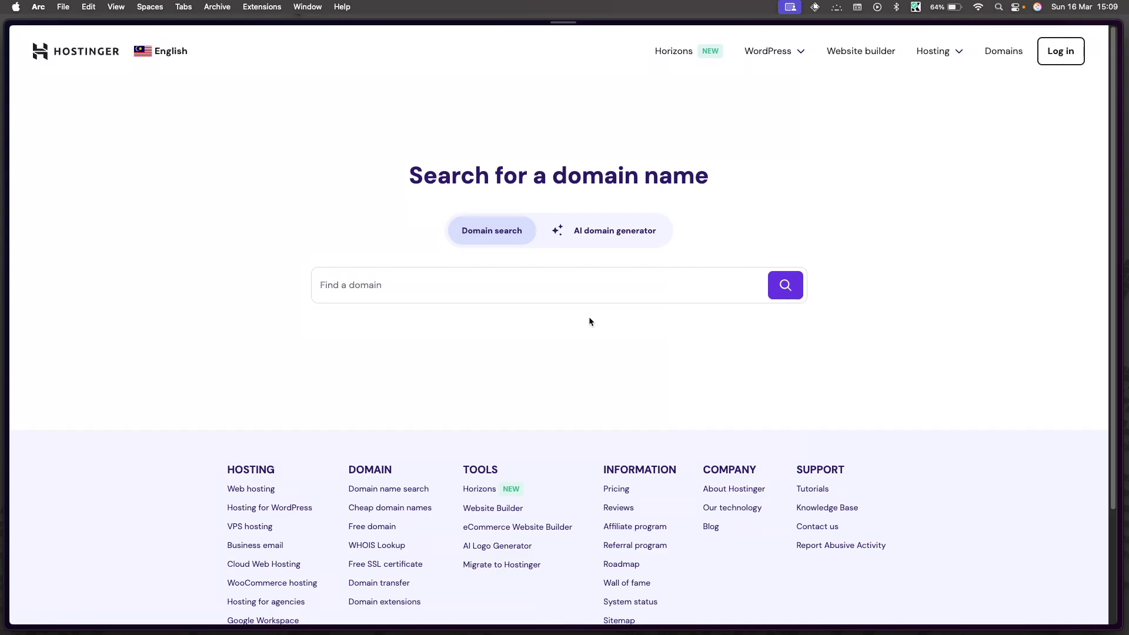
# Step: Review the results and add the exact-match izzuddin.site to the cart at RM 4.99
pyautogui.scroll(-4, 549, 260)
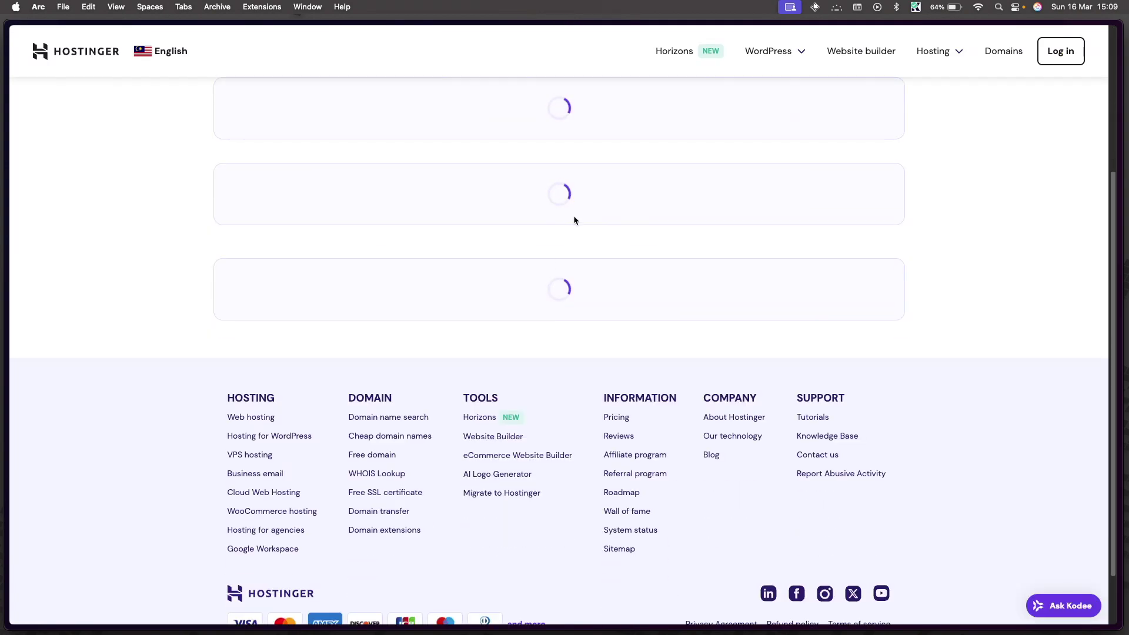
pyautogui.scroll(2, 573, 215)
pyautogui.scroll(2, 453, 250)
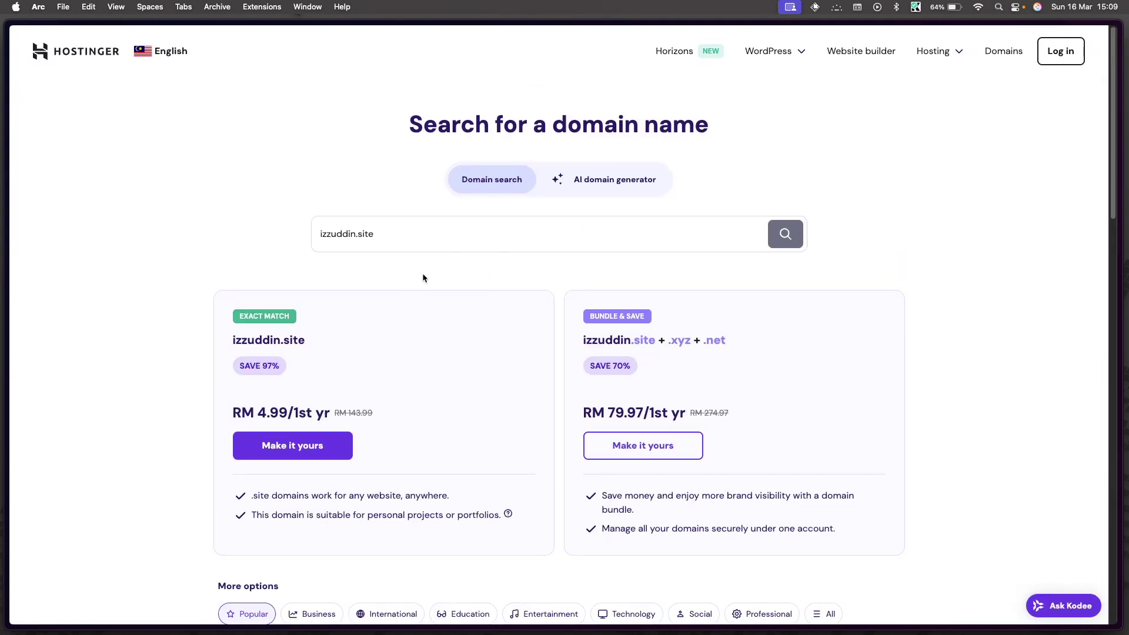
pyautogui.scroll(-2, 416, 282)
pyautogui.scroll(-7, 415, 282)
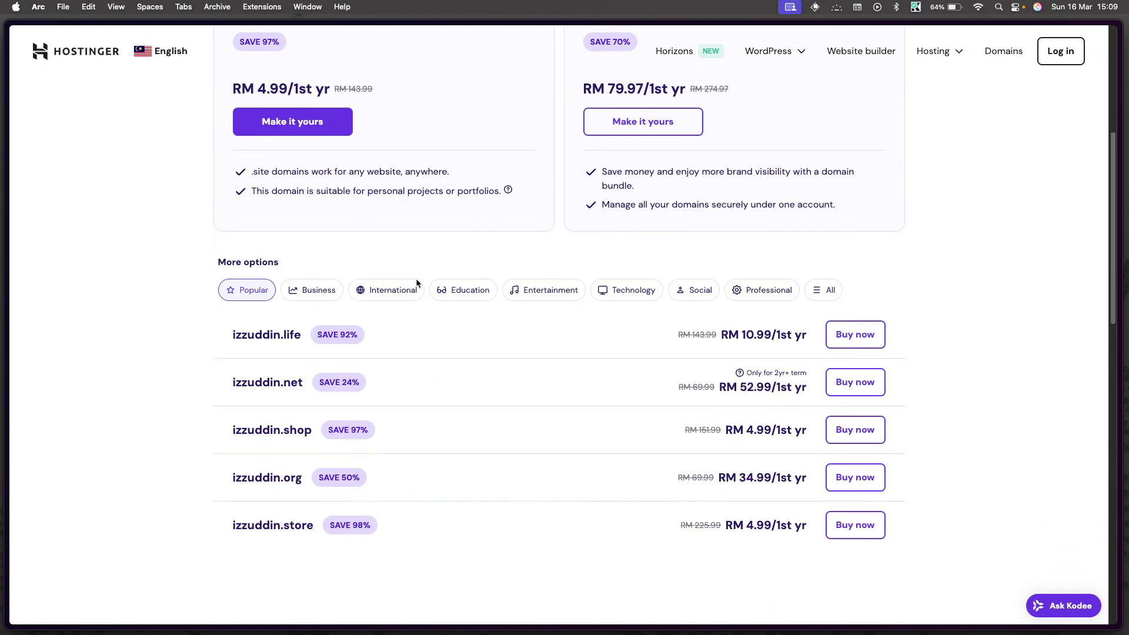
pyautogui.scroll(-2, 464, 441)
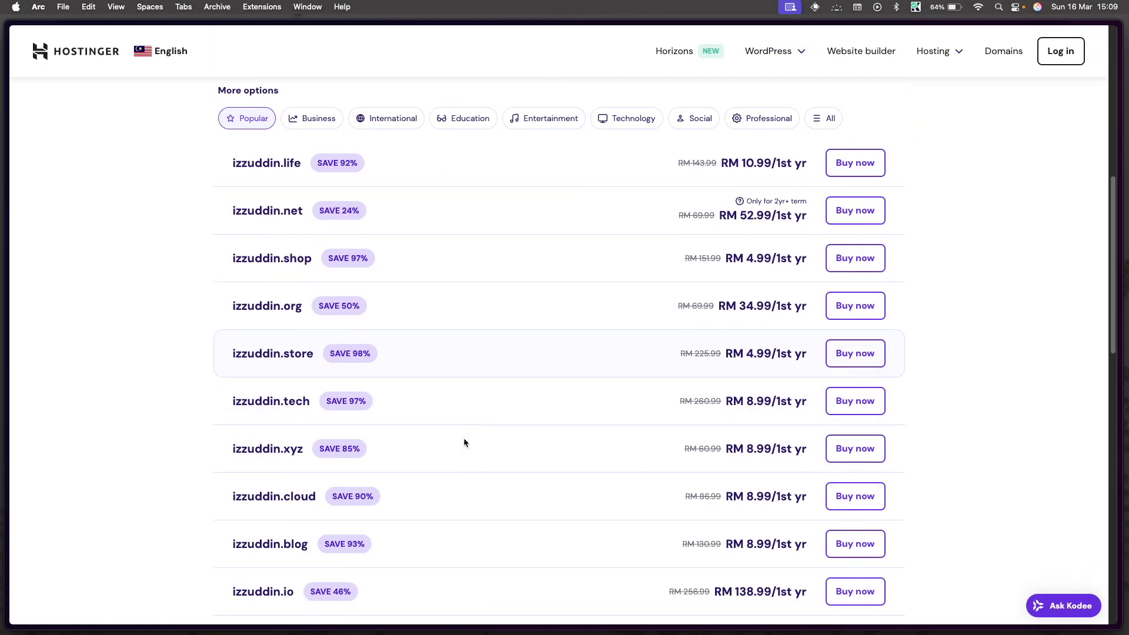
pyautogui.scroll(5, 464, 443)
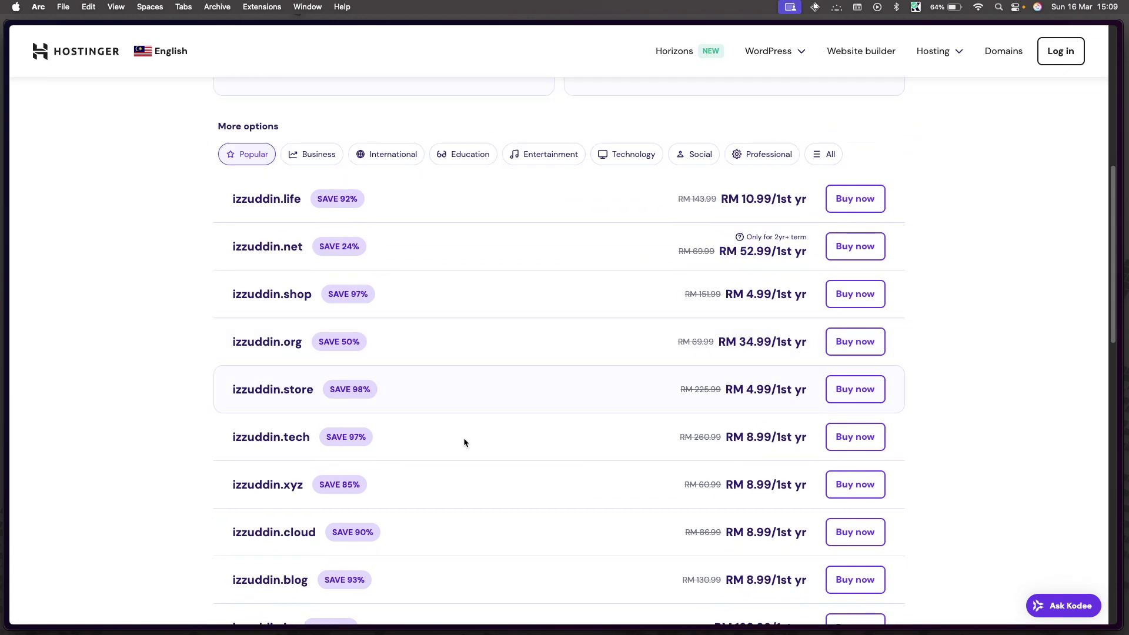
pyautogui.scroll(-4, 464, 442)
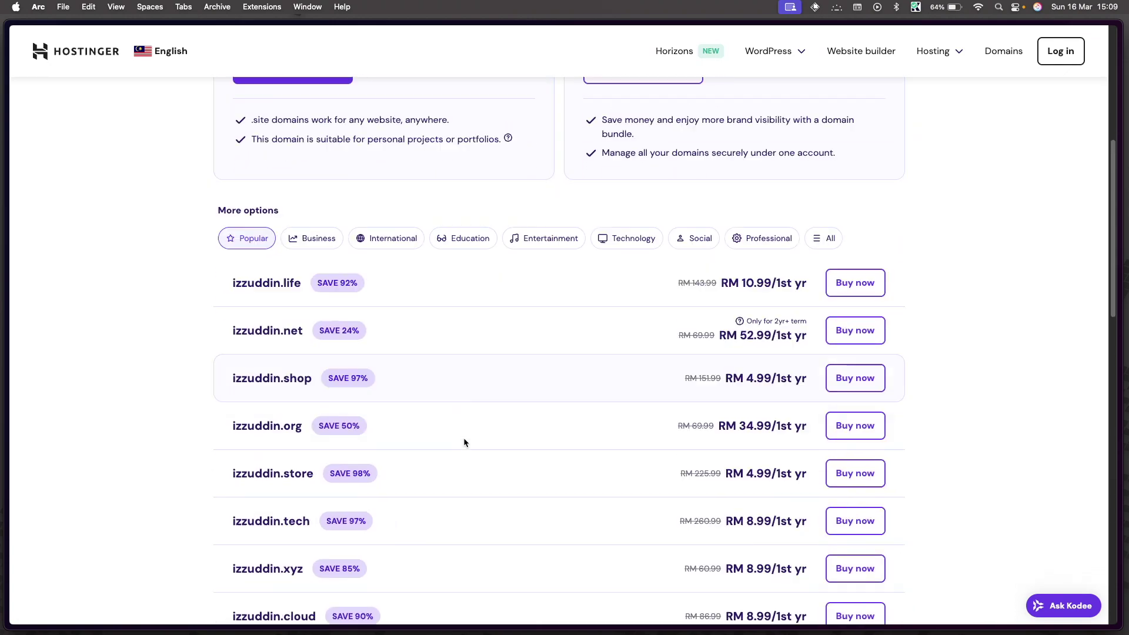
pyautogui.scroll(-2, 464, 442)
pyautogui.scroll(9, 464, 443)
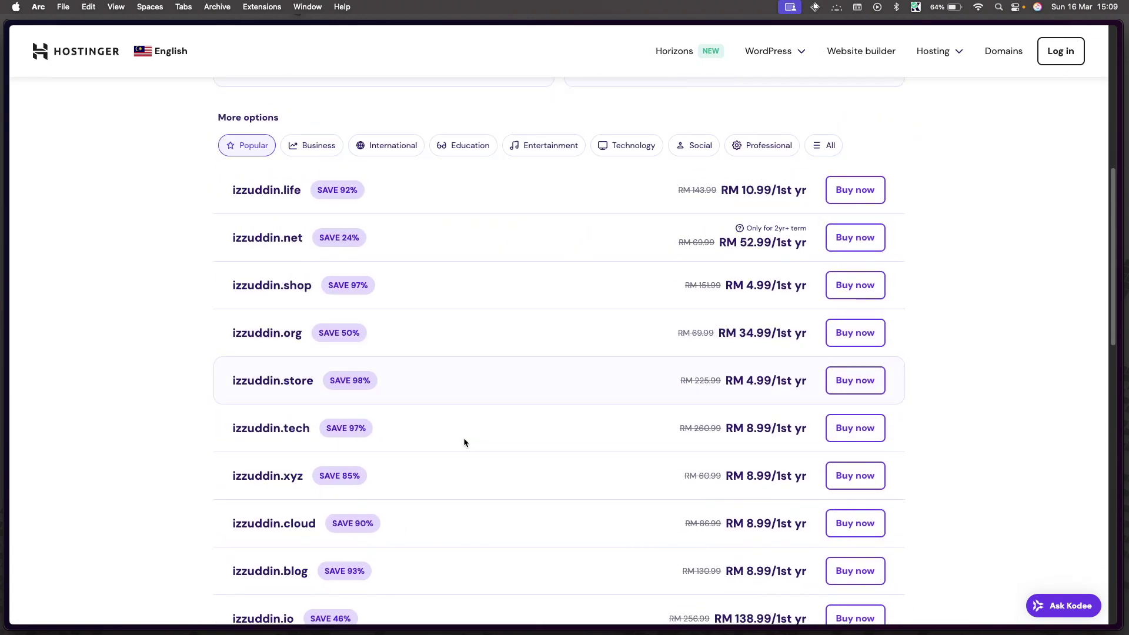
pyautogui.scroll(-2, 463, 442)
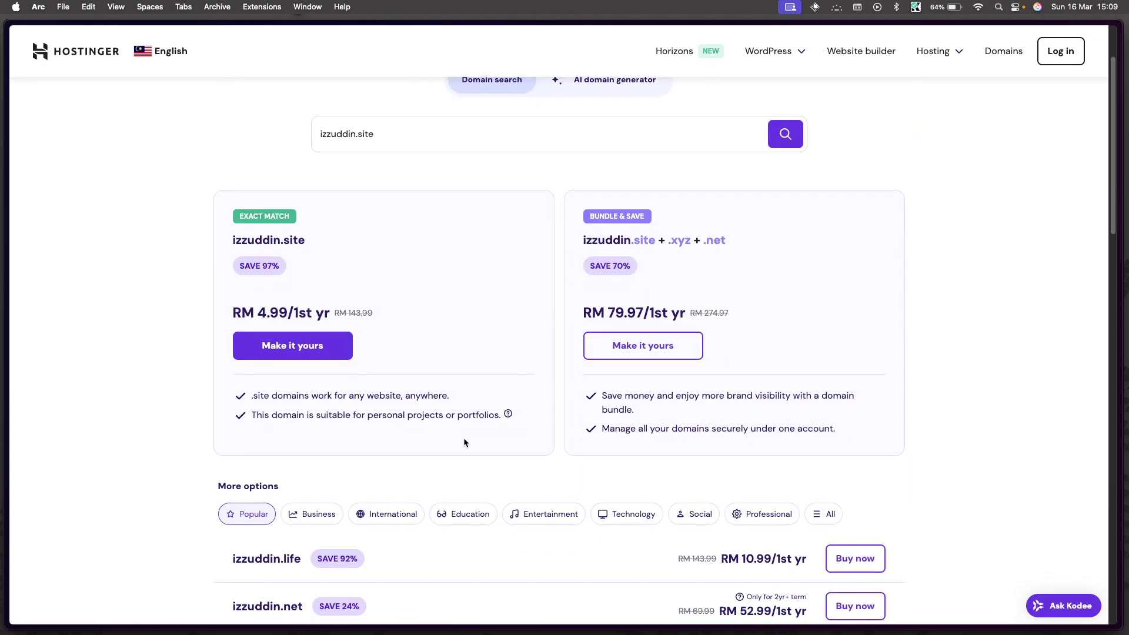
pyautogui.scroll(3, 506, 300)
pyautogui.tripleClick(250, 340)
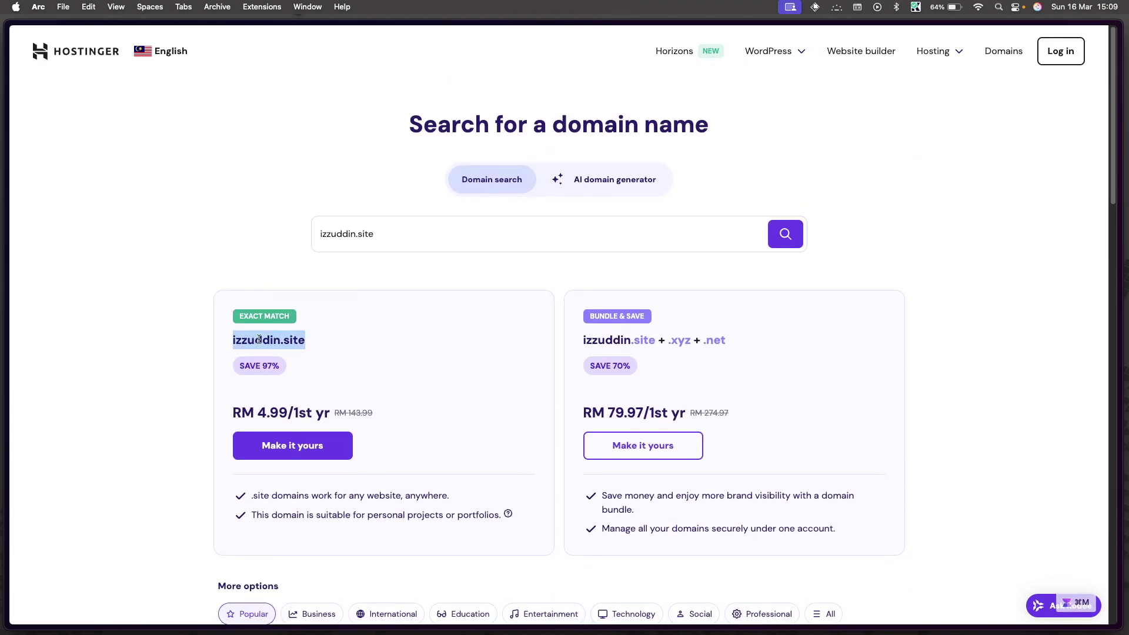
pyautogui.click(277, 427)
pyautogui.click(295, 453)
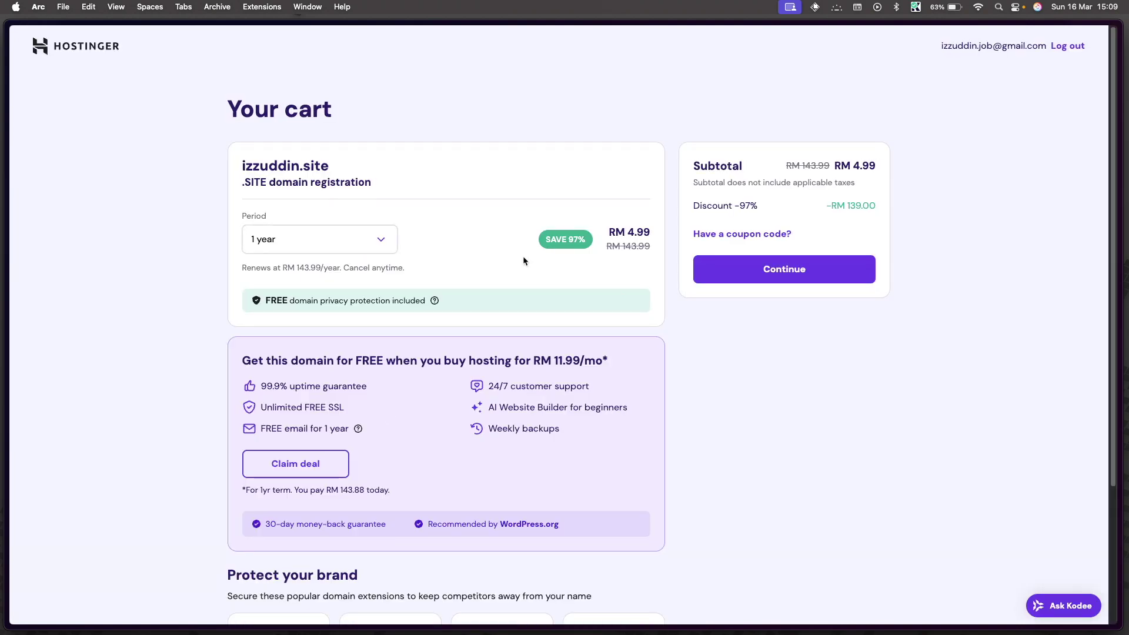
# Step: Proceed to checkout and submit billing details with the phone number and autofilled address
pyautogui.scroll(-5, 570, 289)
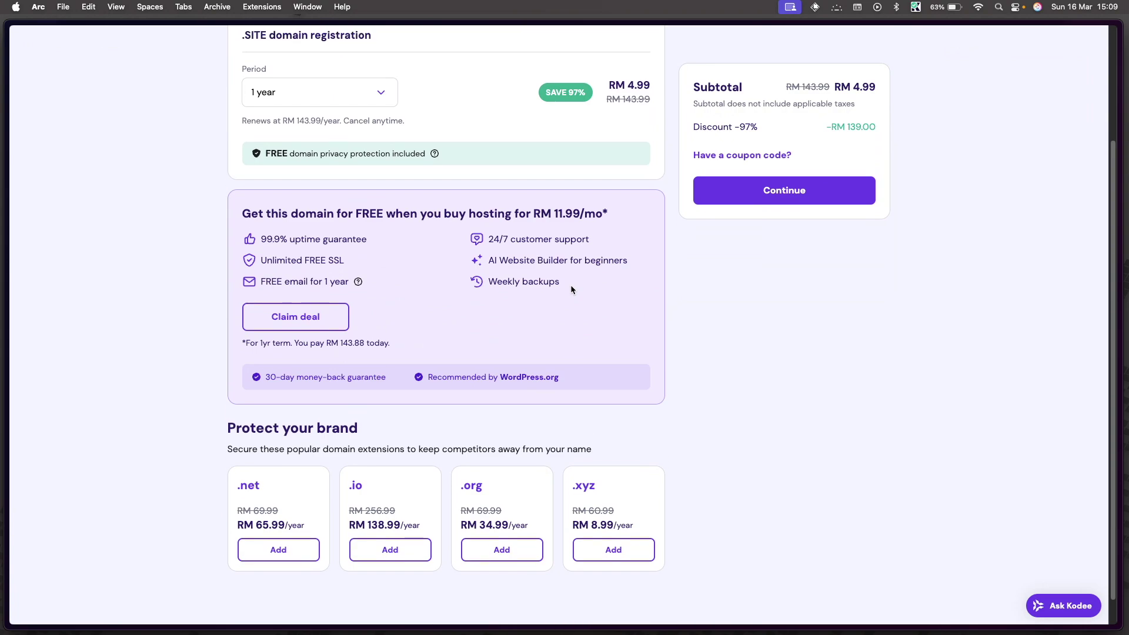
pyautogui.scroll(5, 570, 284)
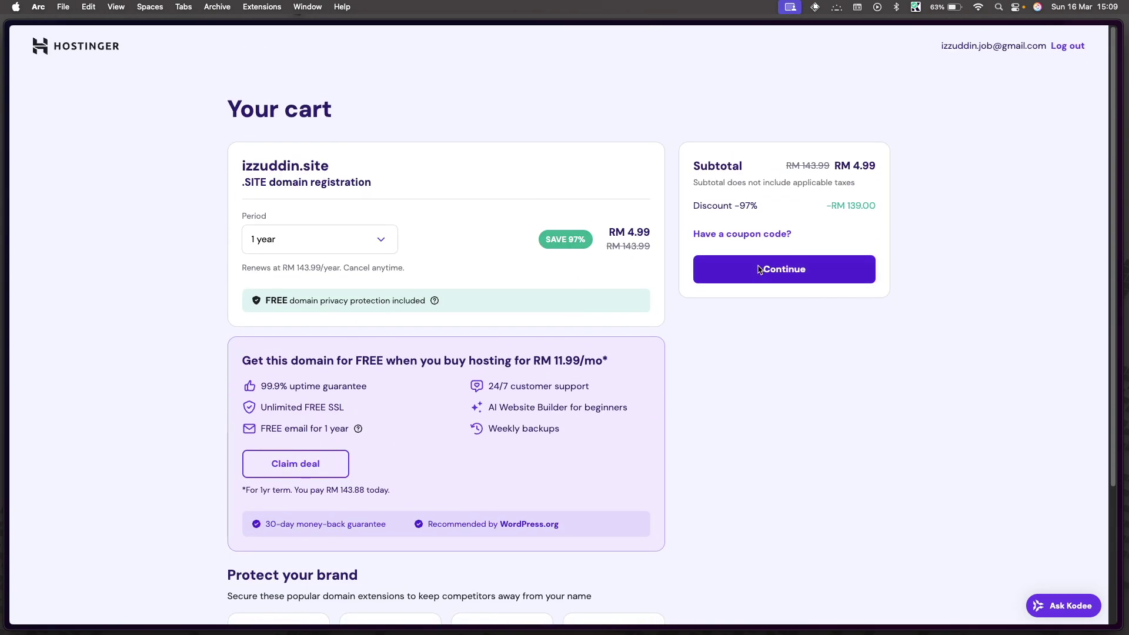
pyautogui.click(758, 269)
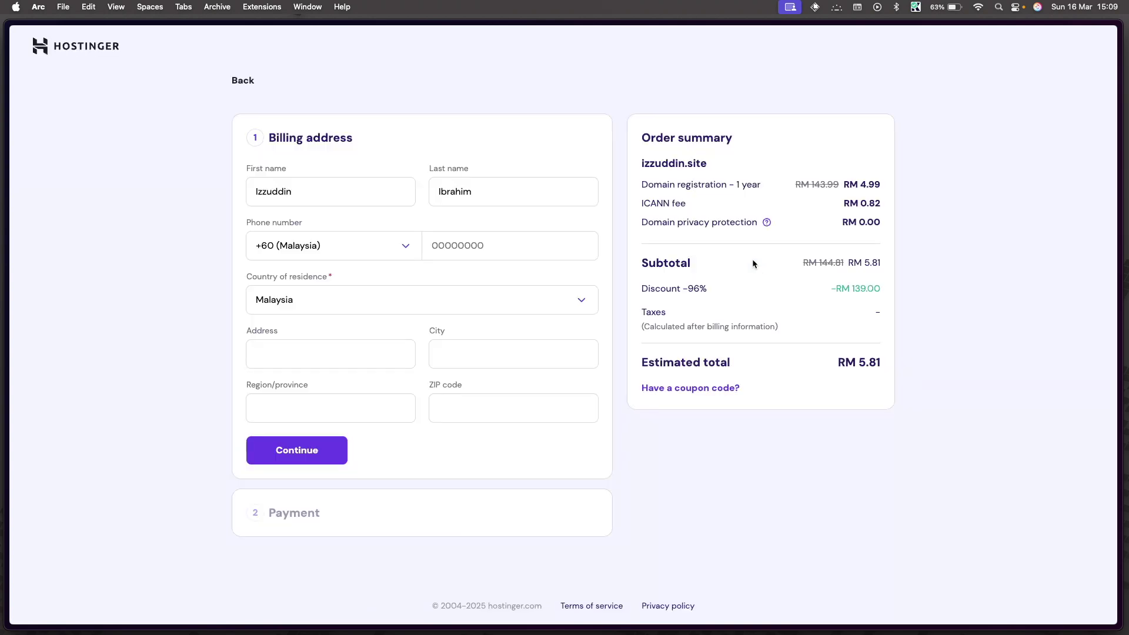
pyautogui.click(447, 243)
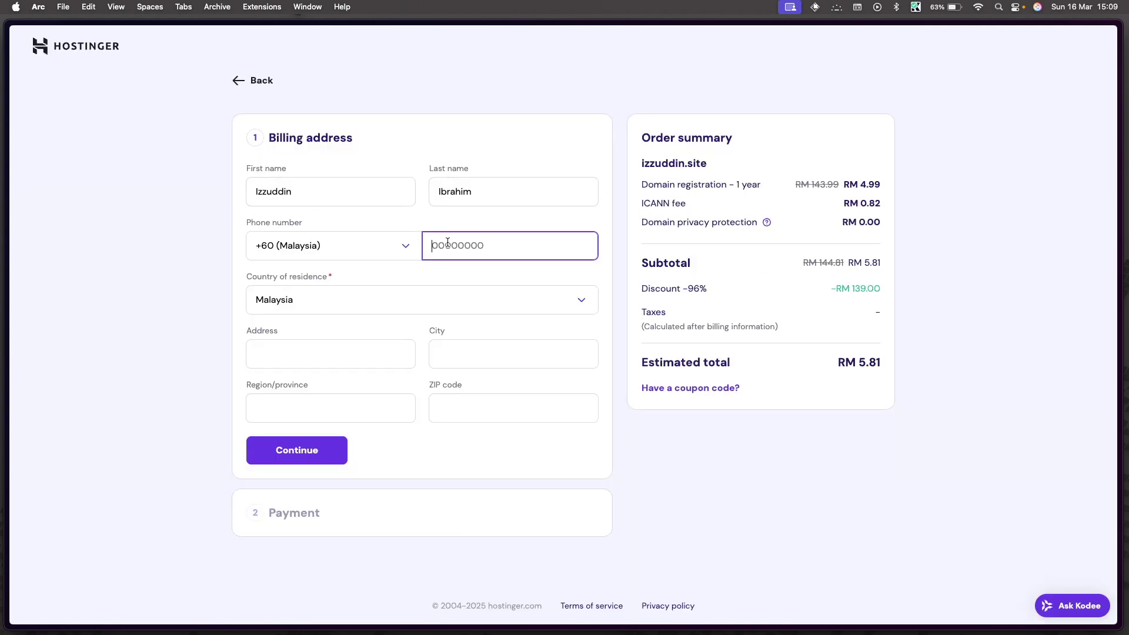
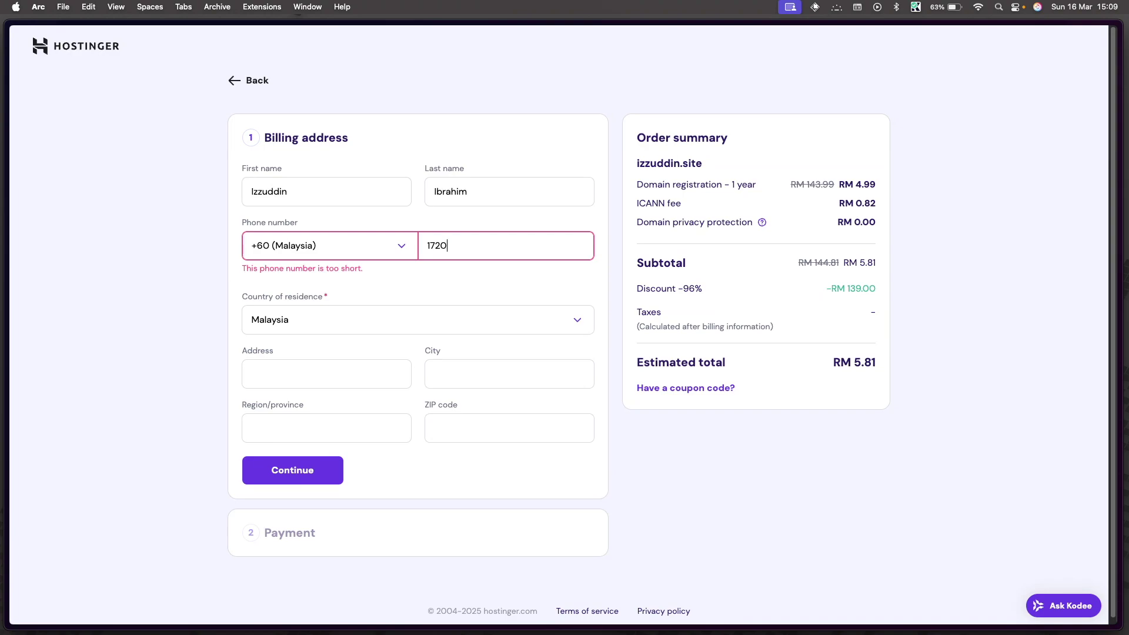
pyautogui.click(337, 354)
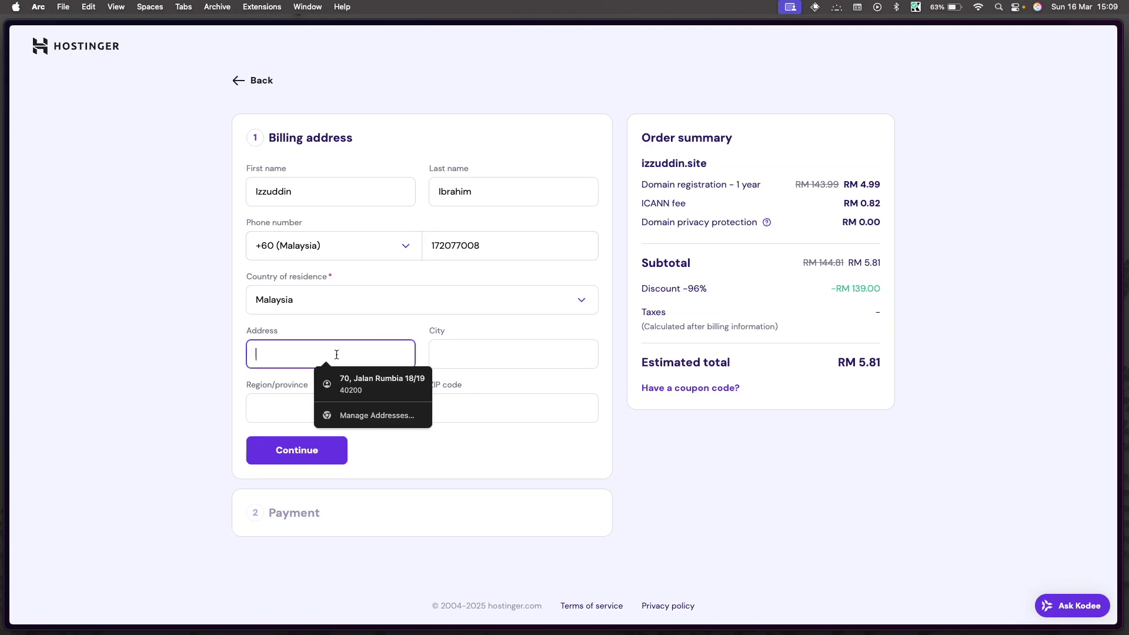
pyautogui.click(337, 379)
pyautogui.click(303, 457)
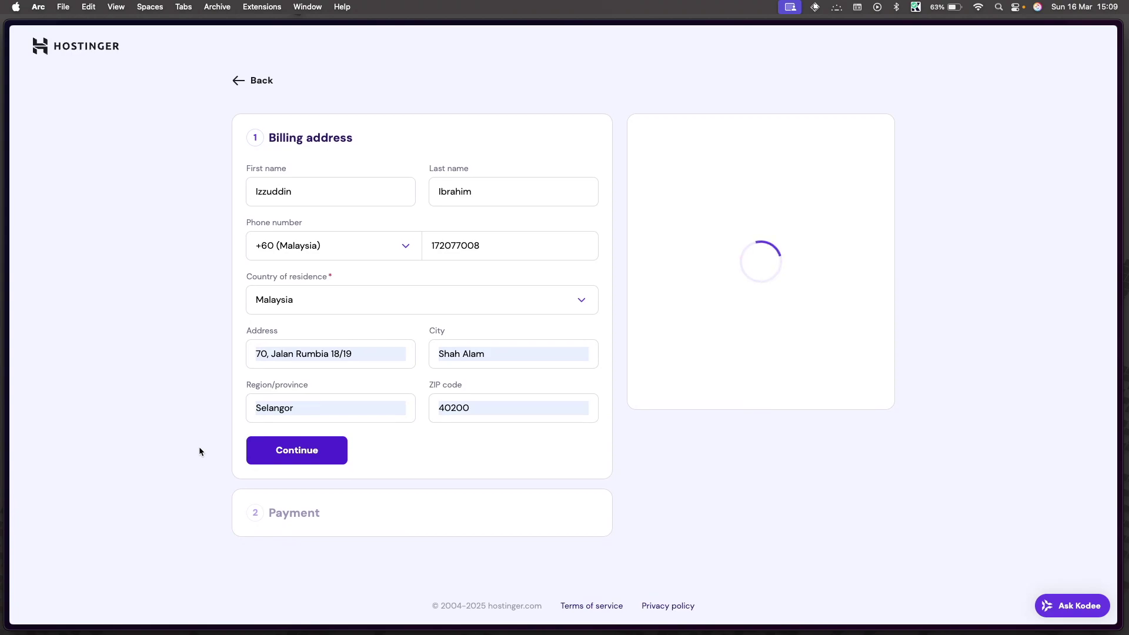
# Step: Confirm the RM 5.81 card payment through Visa Secure and continue to domain setup
pyautogui.scroll(-4, 199, 451)
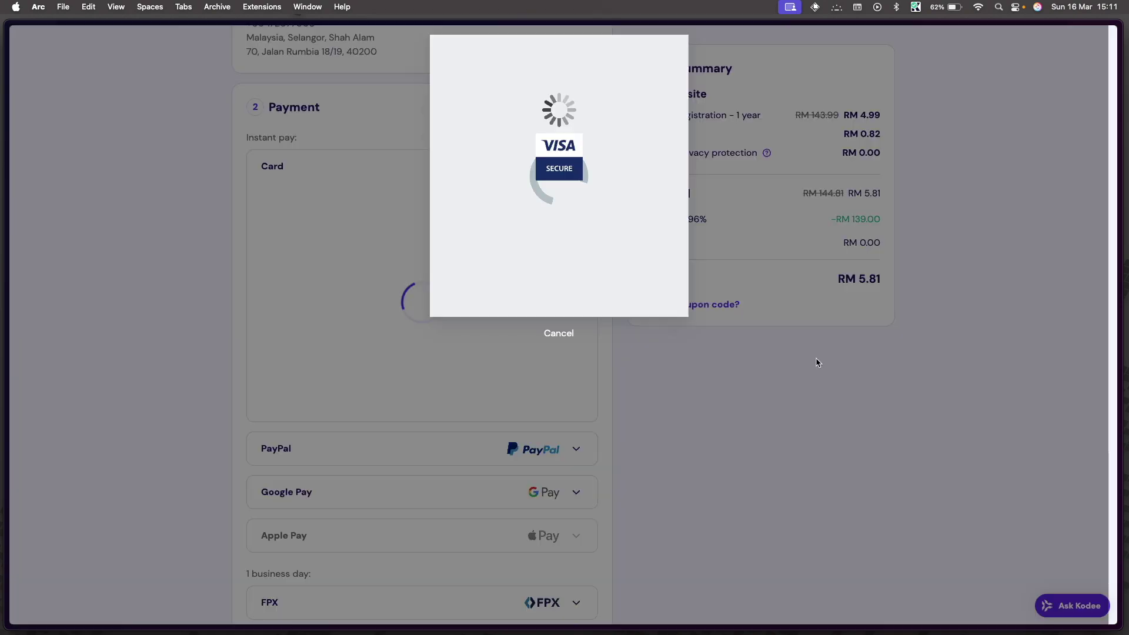
pyautogui.click(574, 277)
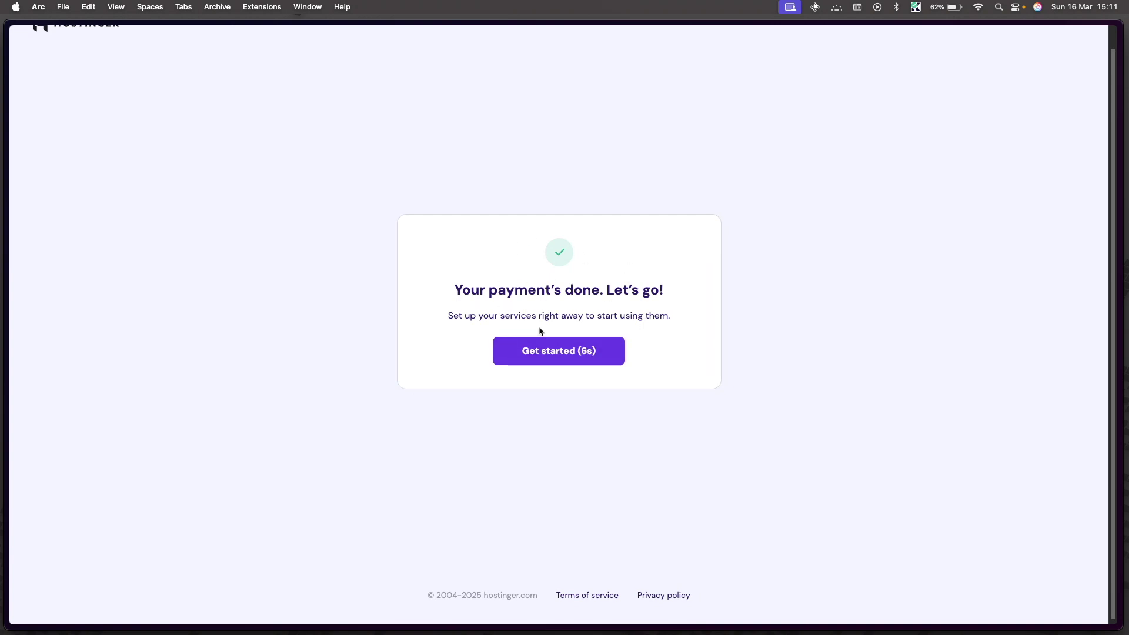
pyautogui.click(552, 351)
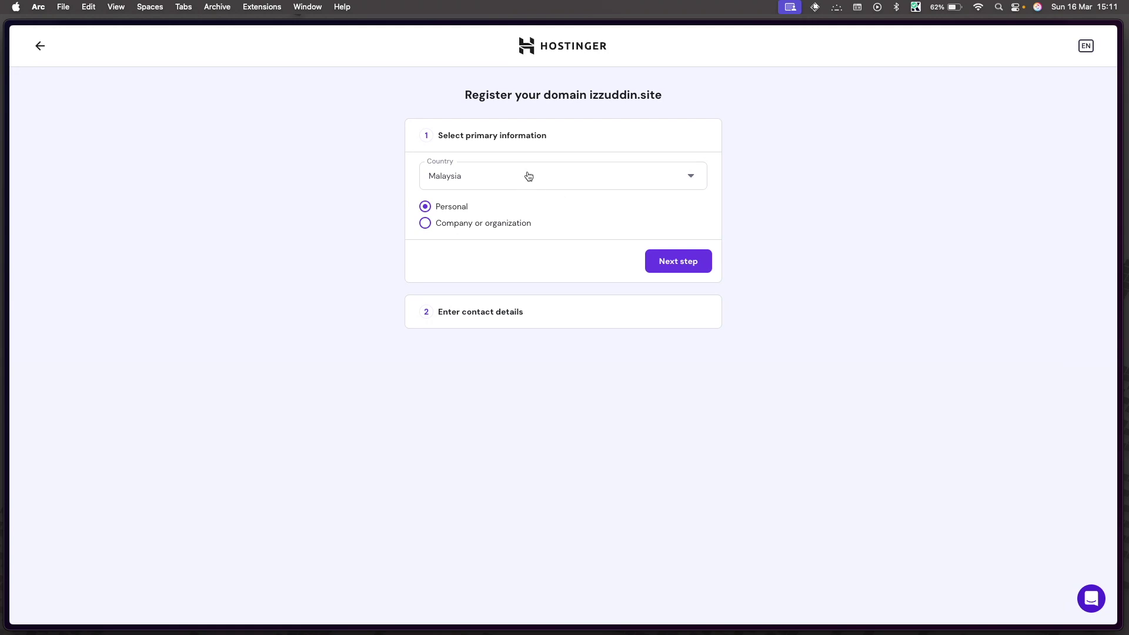
# Step: Keep Malaysia as the registrant country and move on to the contact details
pyautogui.click(479, 178)
pyautogui.click(349, 219)
pyautogui.click(682, 265)
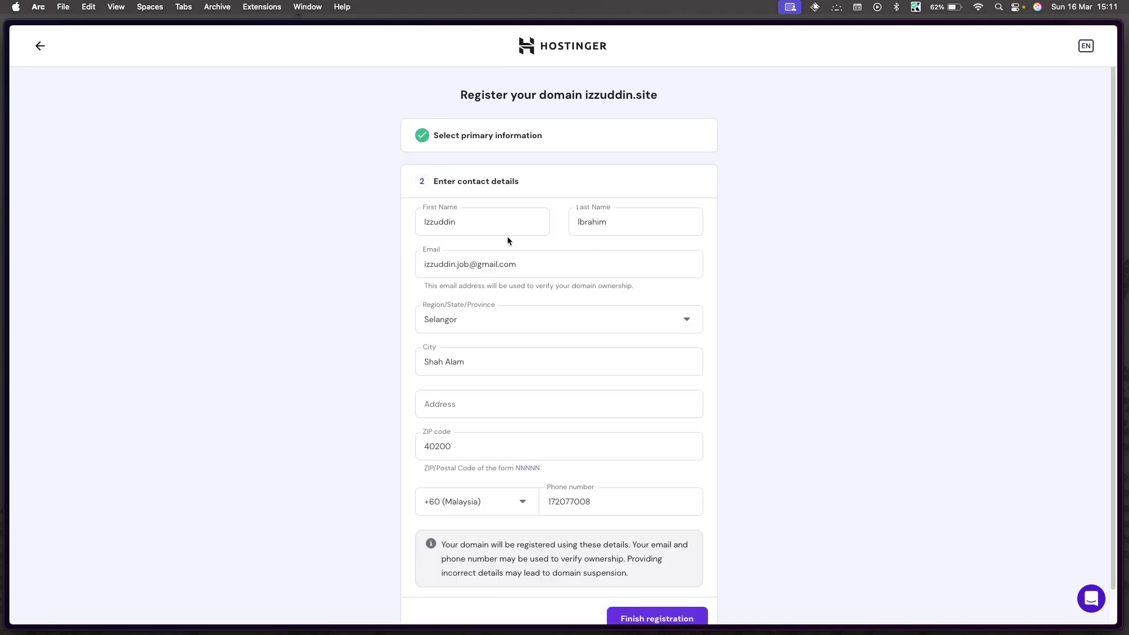
pyautogui.scroll(-2, 507, 235)
pyautogui.click(641, 585)
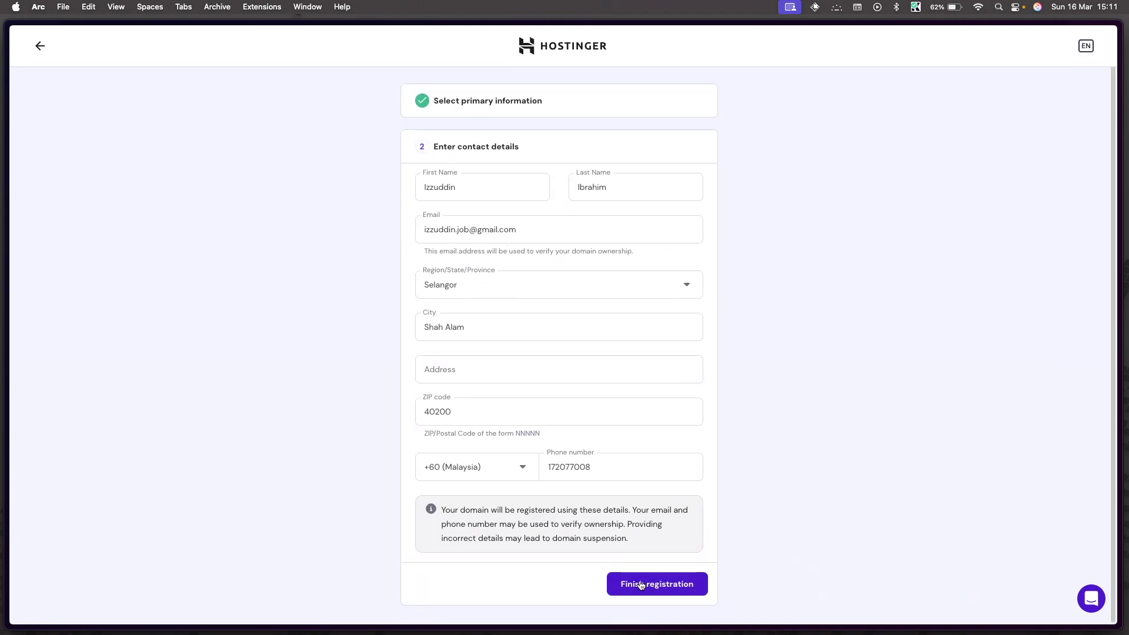
# Step: Fill the address from a saved suggestion, append the section number, and finish registration
pyautogui.click(504, 368)
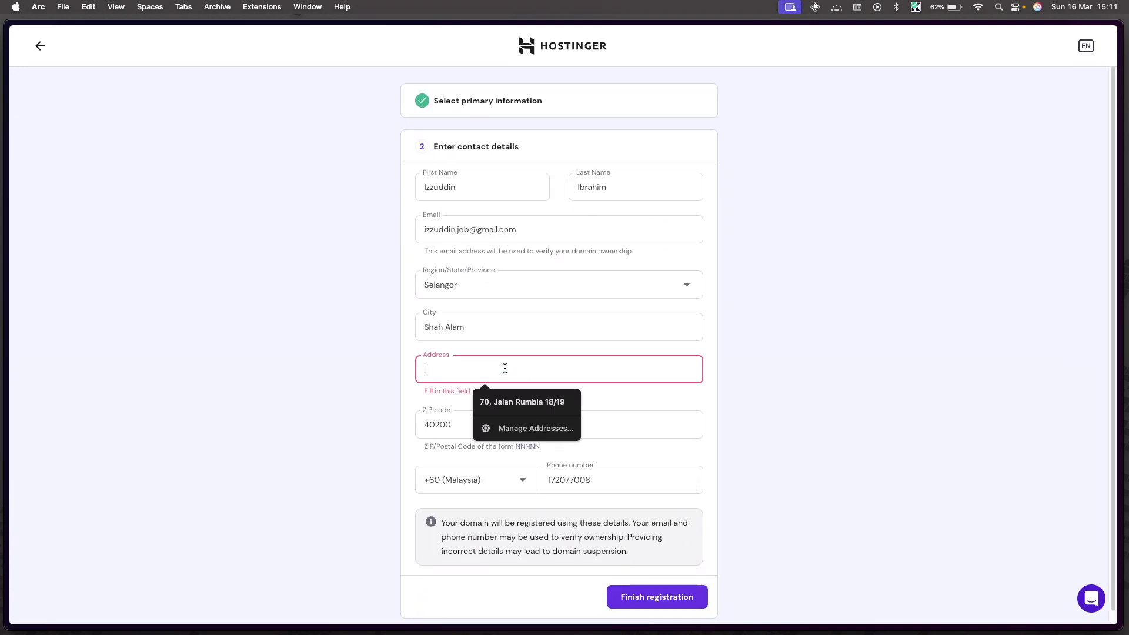
pyautogui.click(504, 401)
pyautogui.click(542, 350)
pyautogui.press('BackSpace')
pyautogui.press('BackSpace')
pyautogui.press('BackSpace')
pyautogui.press('BackSpace')
pyautogui.press('BackSpace')
pyautogui.press('BackSpace')
pyautogui.write(', Seksyen 18')
pyautogui.click(829, 456)
pyautogui.click(674, 582)
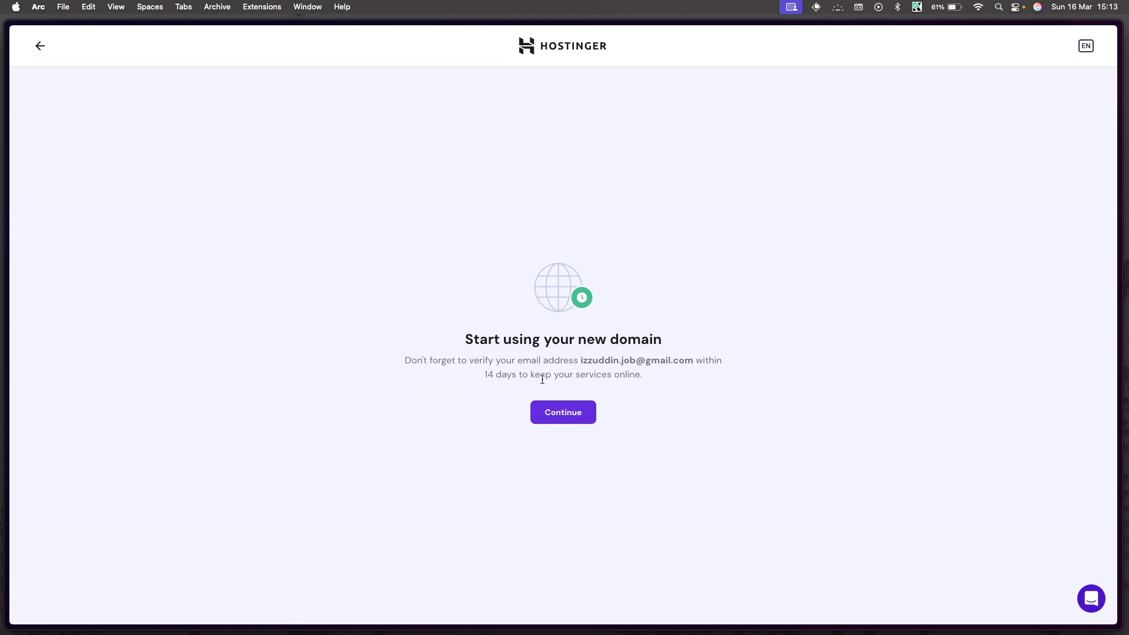
# Step: View izzuddin.site pending verification in the Domain portfolio, then switch to the Gmail inbox
pyautogui.click(566, 418)
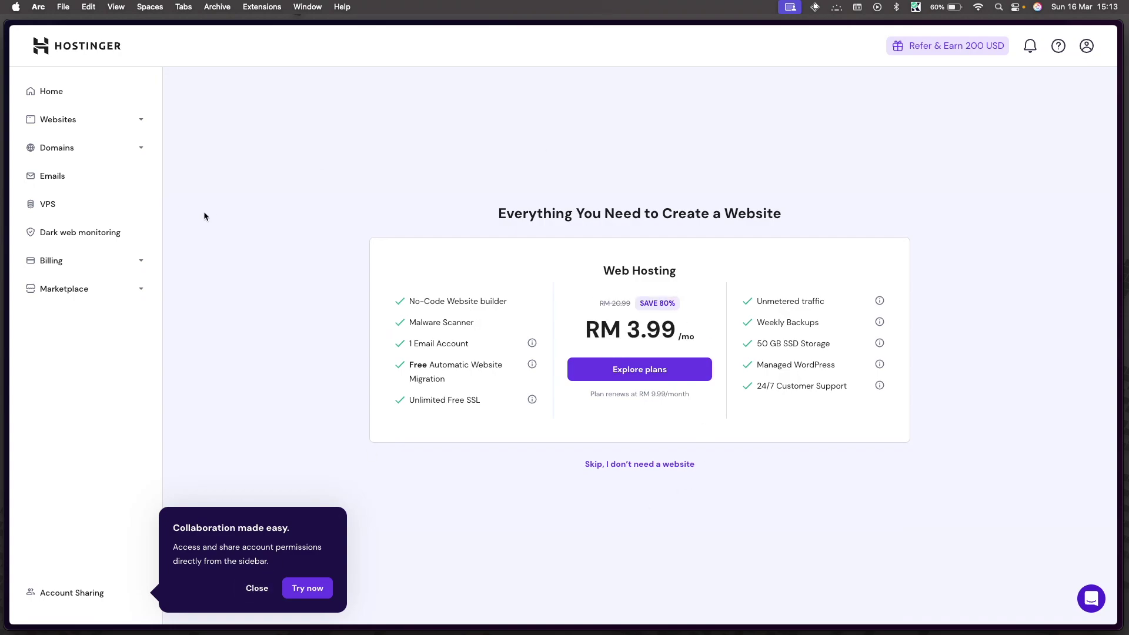
pyautogui.click(143, 153)
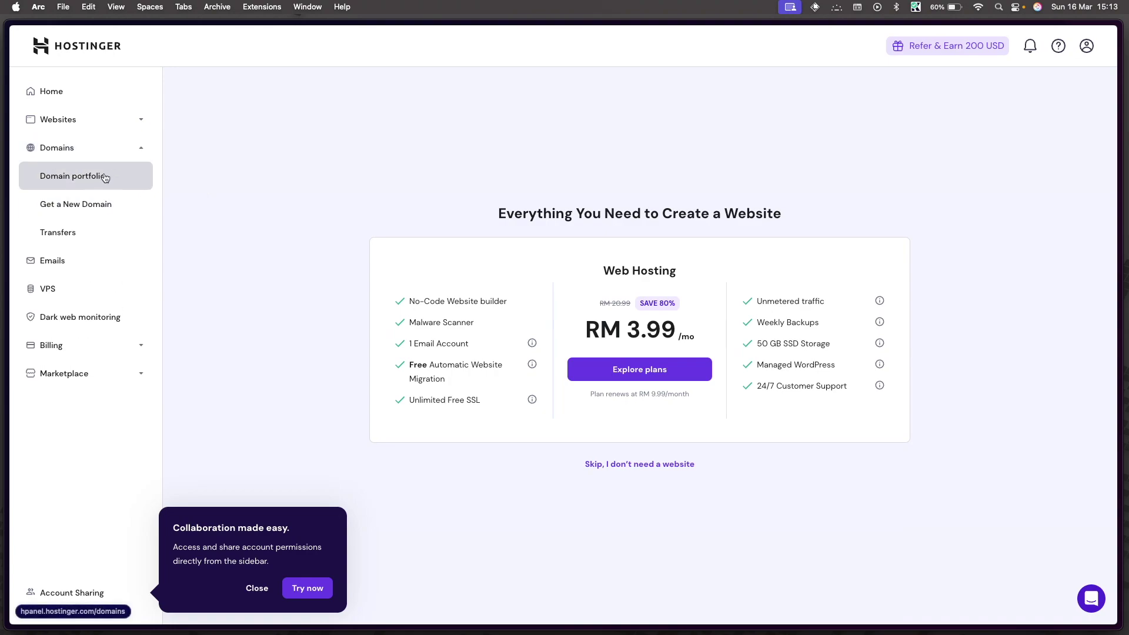
pyautogui.click(105, 177)
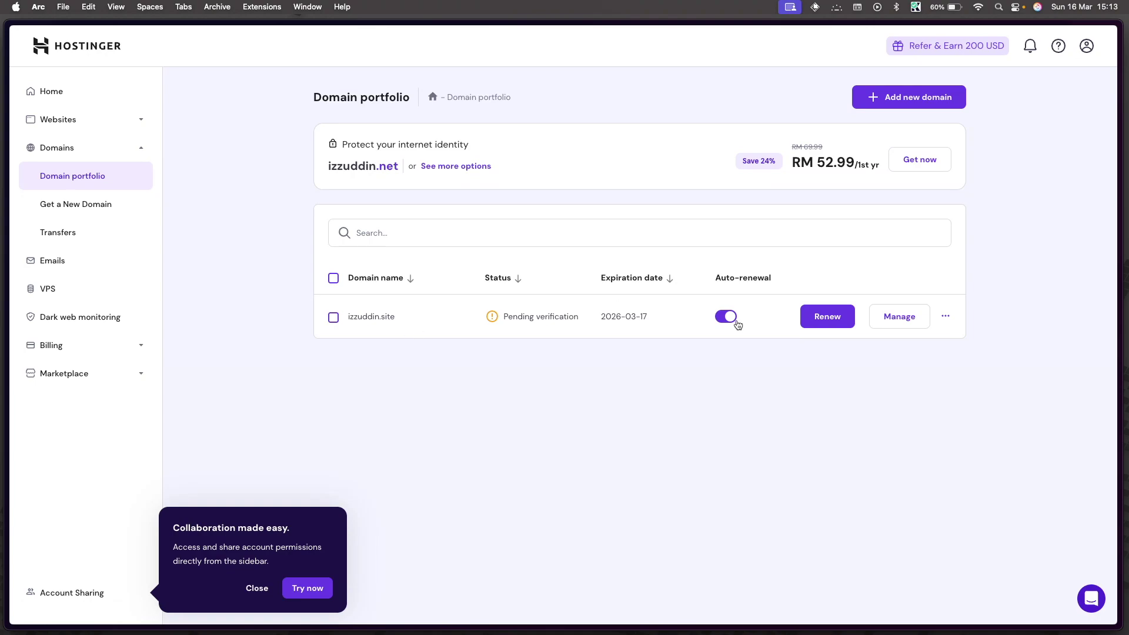
pyautogui.moveTo(514, 315)
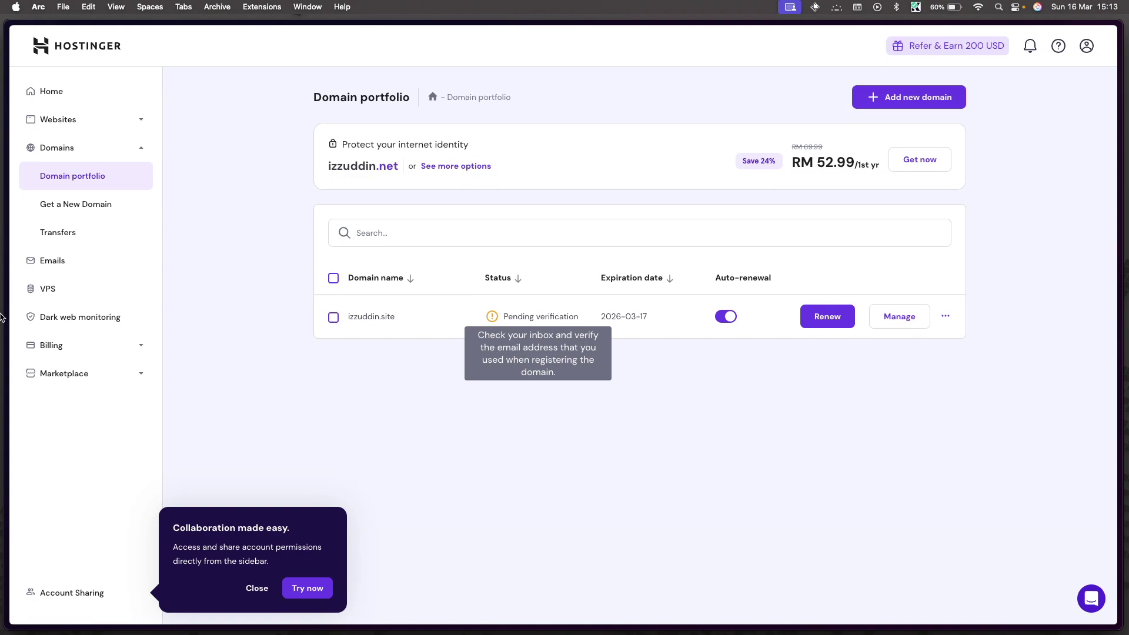
pyautogui.moveTo(0, 317)
pyautogui.click(38, 474)
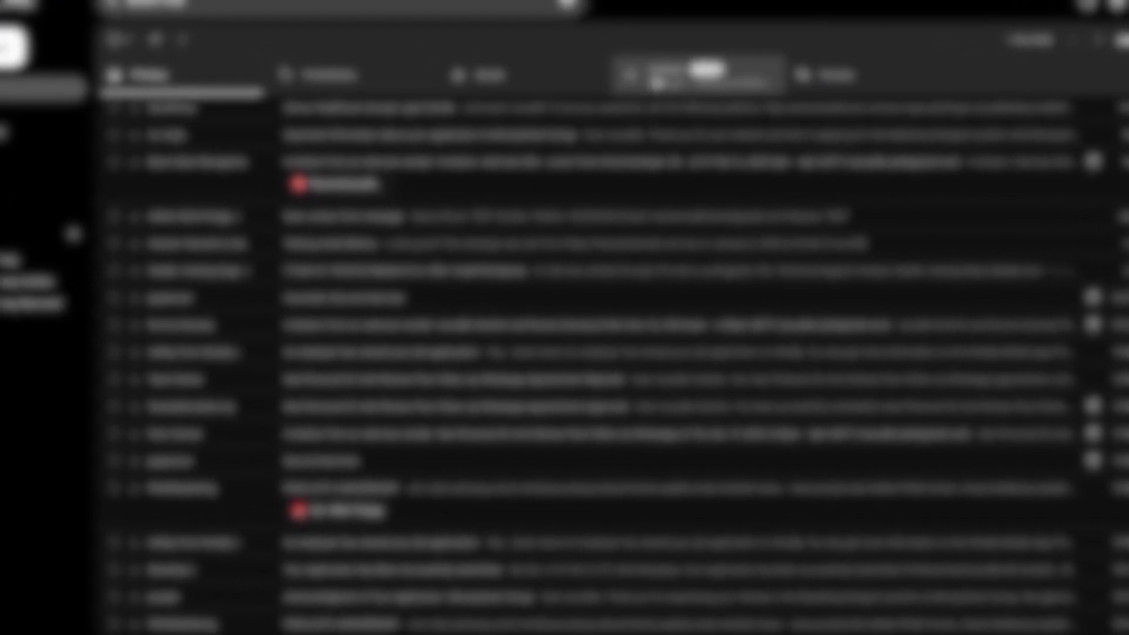
# Step: Verify the email via Hostinger's message under Updates, close the confirmation page, and return to Hostinger
pyautogui.click(657, 83)
pyautogui.click(398, 105)
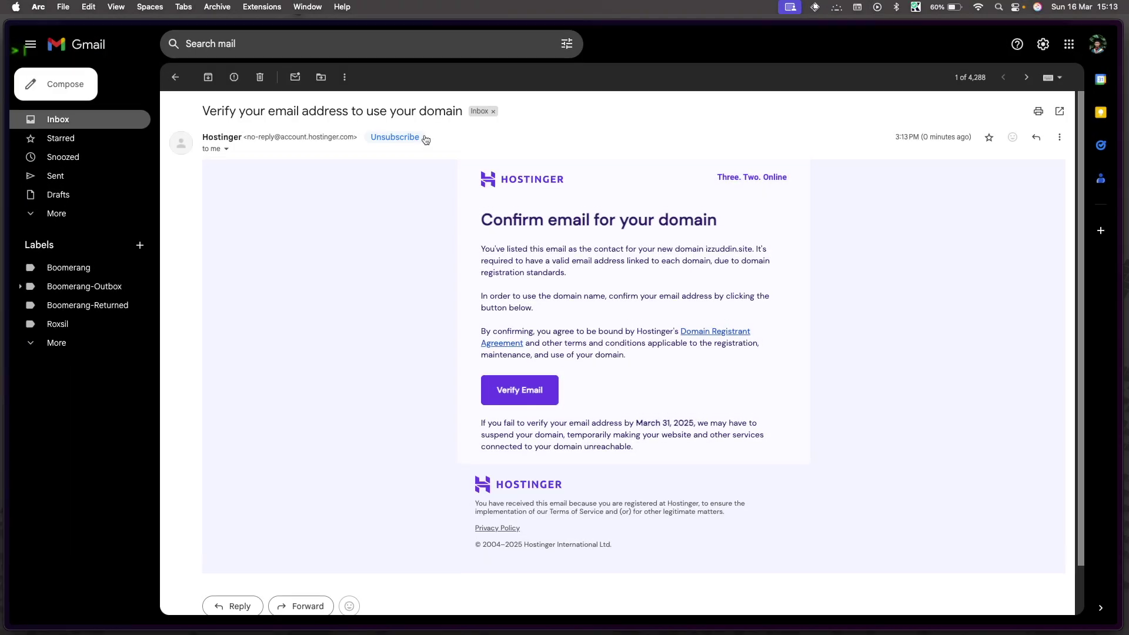
pyautogui.click(512, 390)
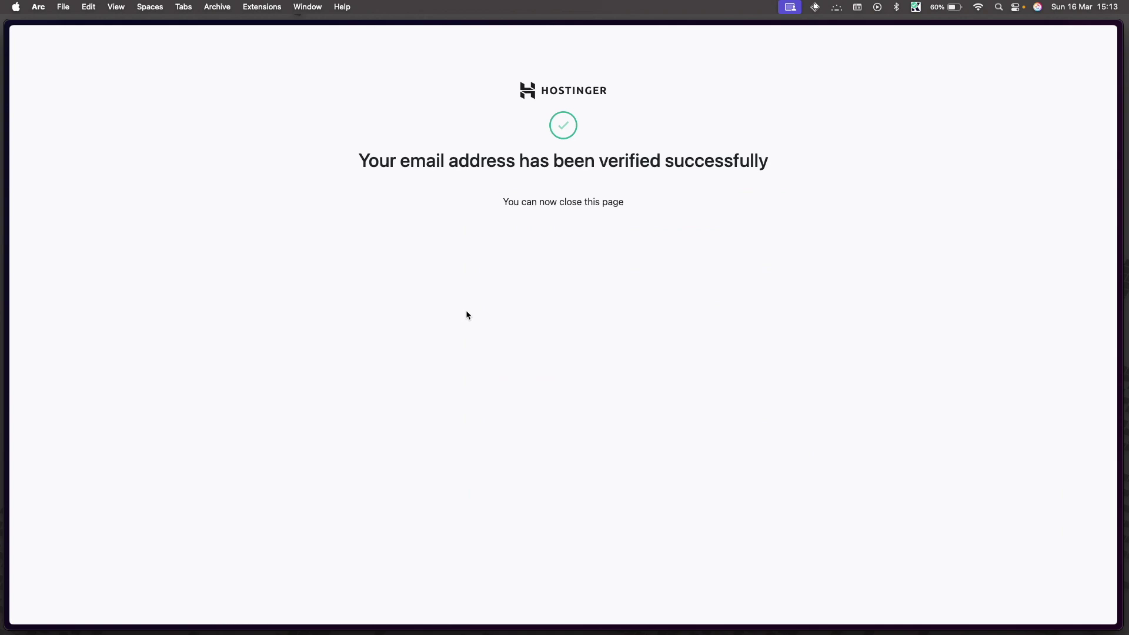
pyautogui.moveTo(1, 486)
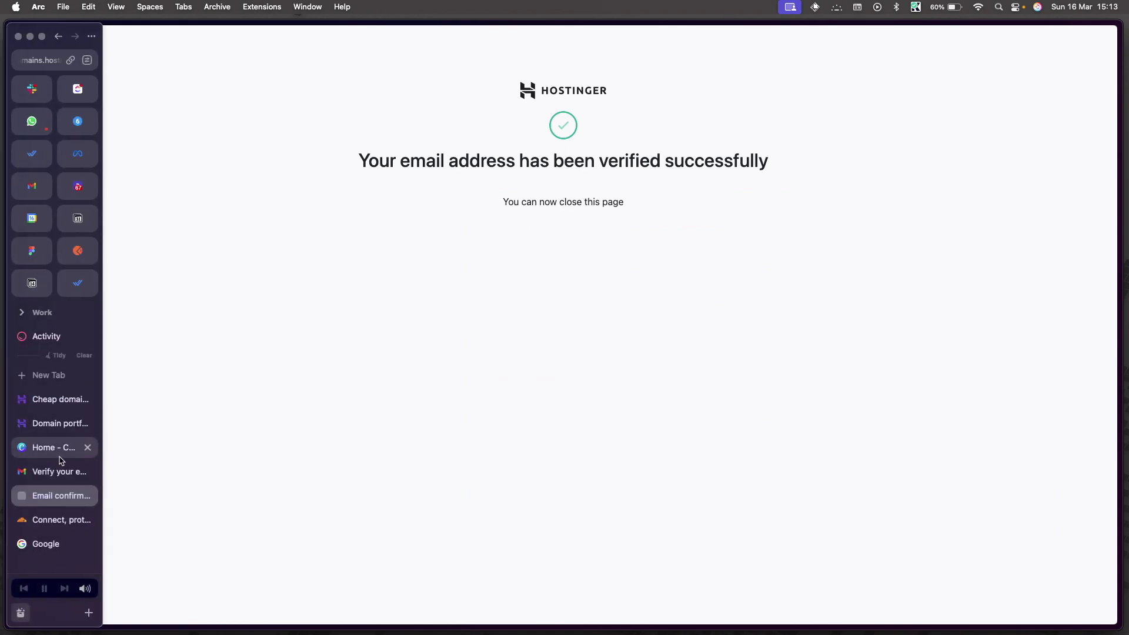
pyautogui.click(87, 496)
pyautogui.click(56, 400)
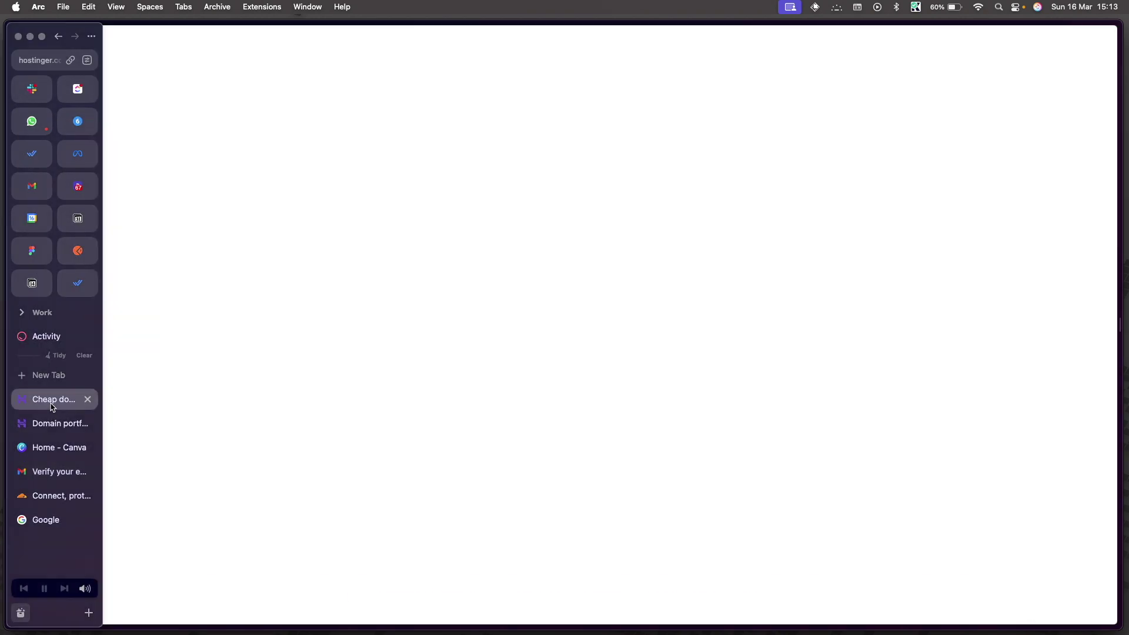
pyautogui.click(46, 421)
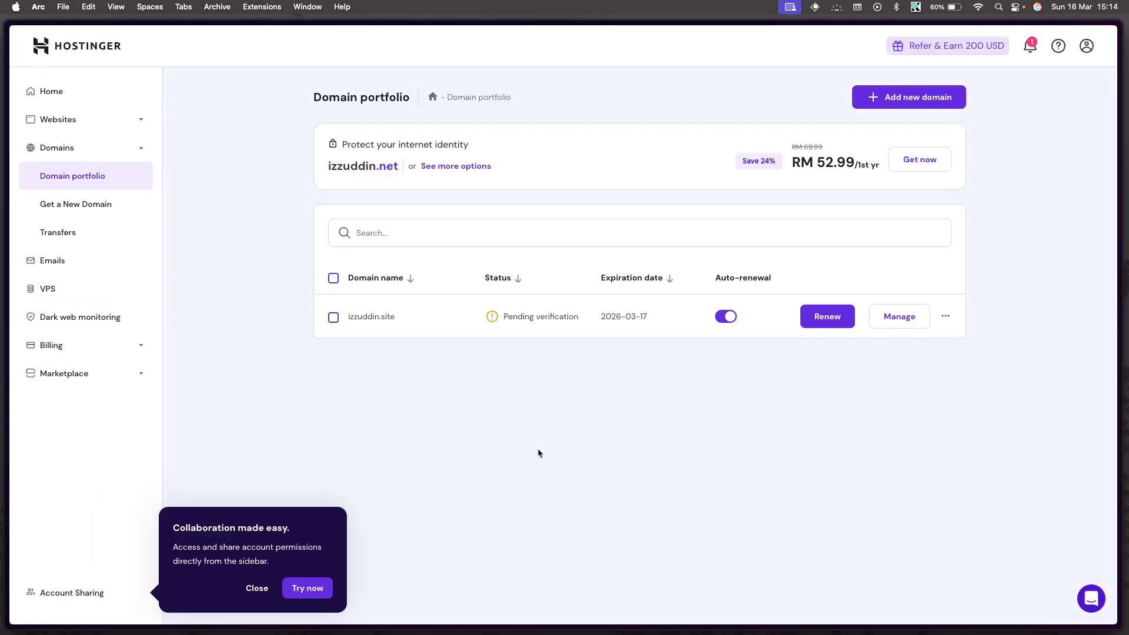
# Step: Reload the portfolio so izzuddin.site shows Active, then open its DNS / Nameservers settings
pyautogui.press('super+r')
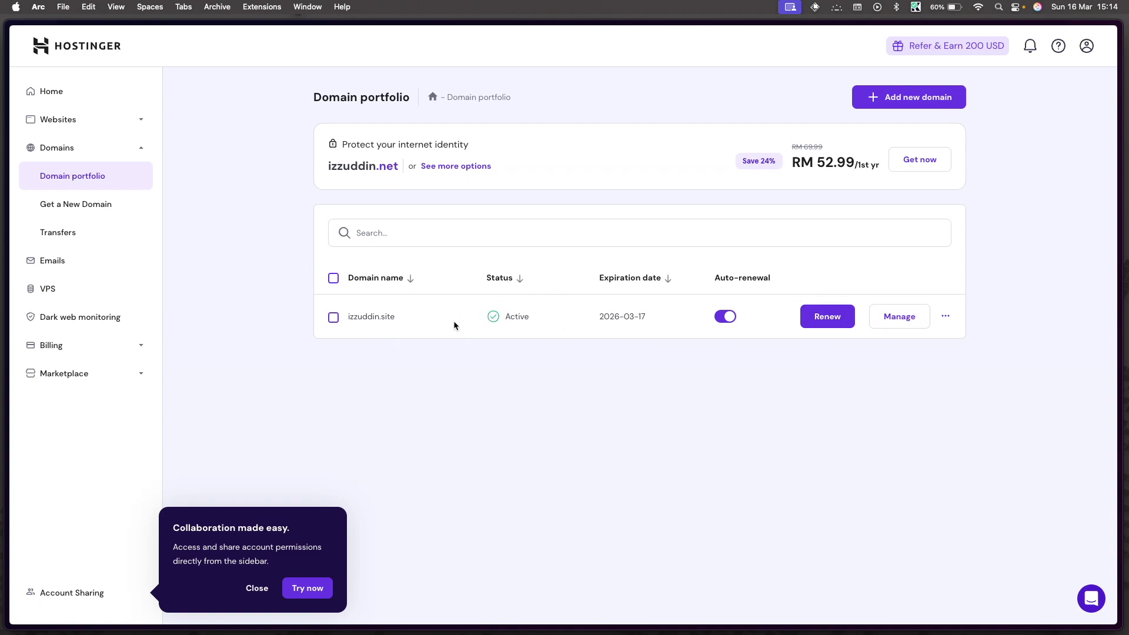
pyautogui.click(901, 317)
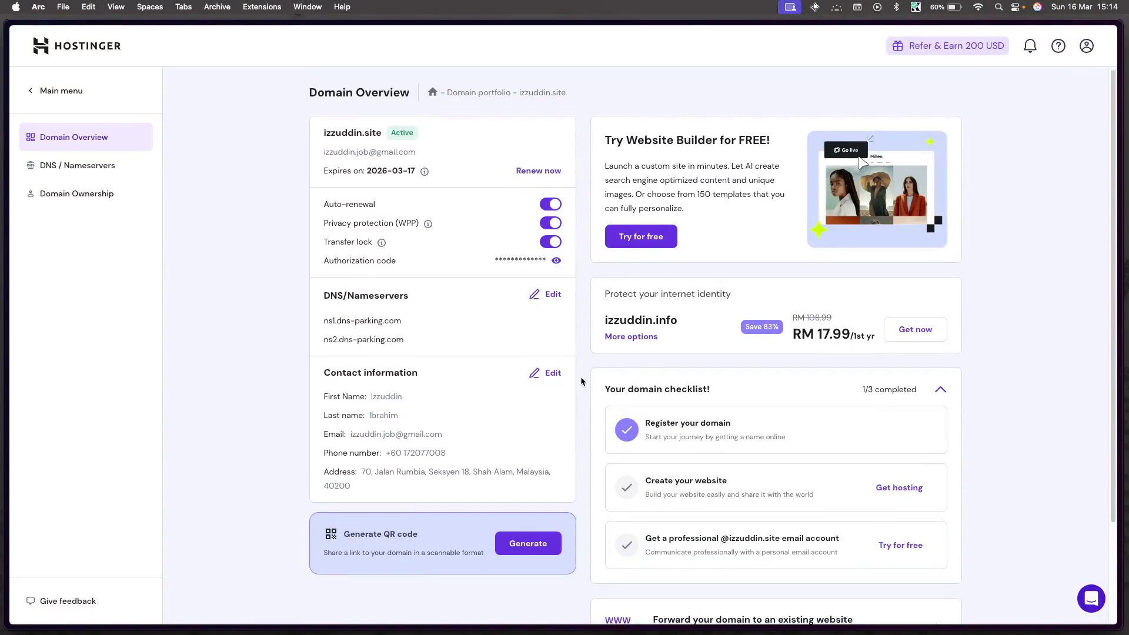
pyautogui.scroll(-5, 581, 381)
pyautogui.scroll(5, 581, 381)
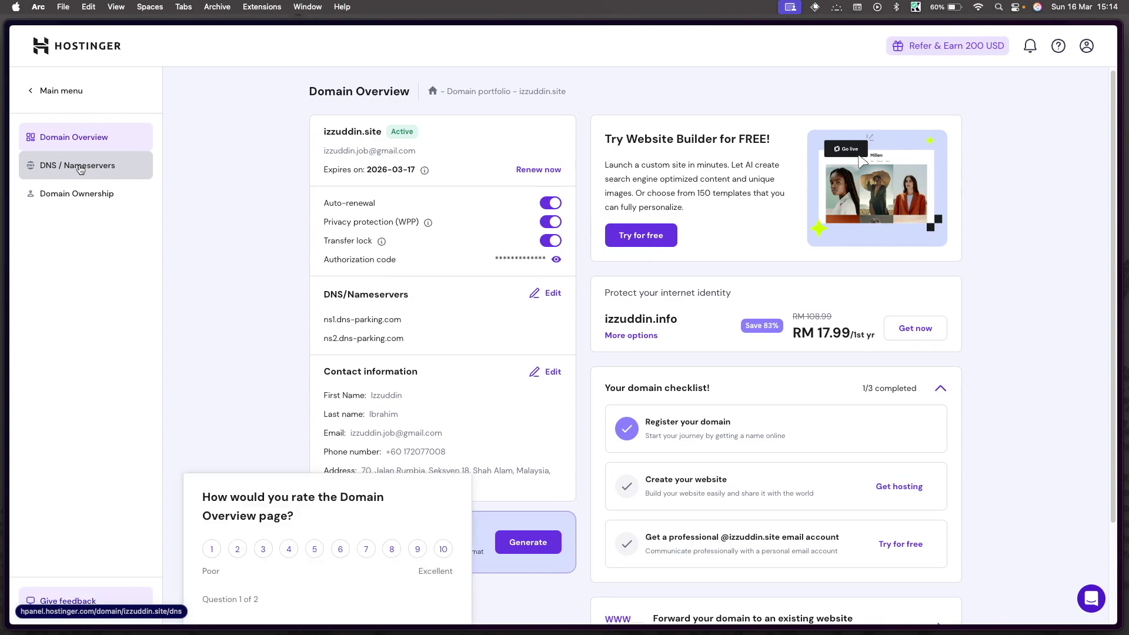
pyautogui.click(80, 168)
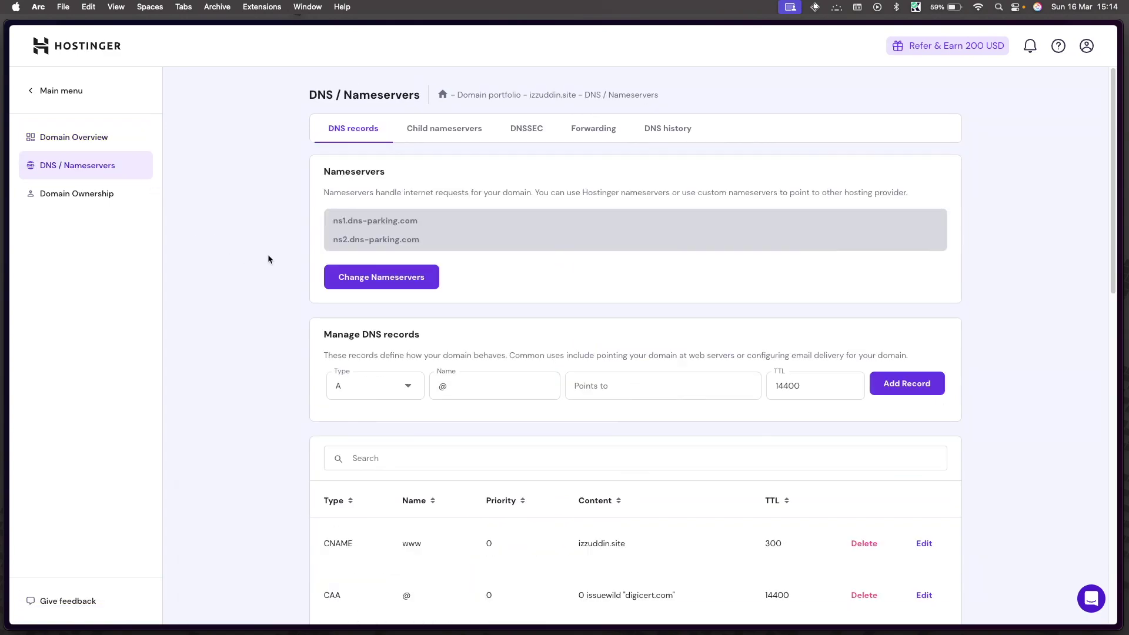
# Step: Switch izzuddin.site to custom nameservers, selecting the ns1/ns2.dns-parking.com values, then go to Cloudflare
pyautogui.scroll(-2, 293, 269)
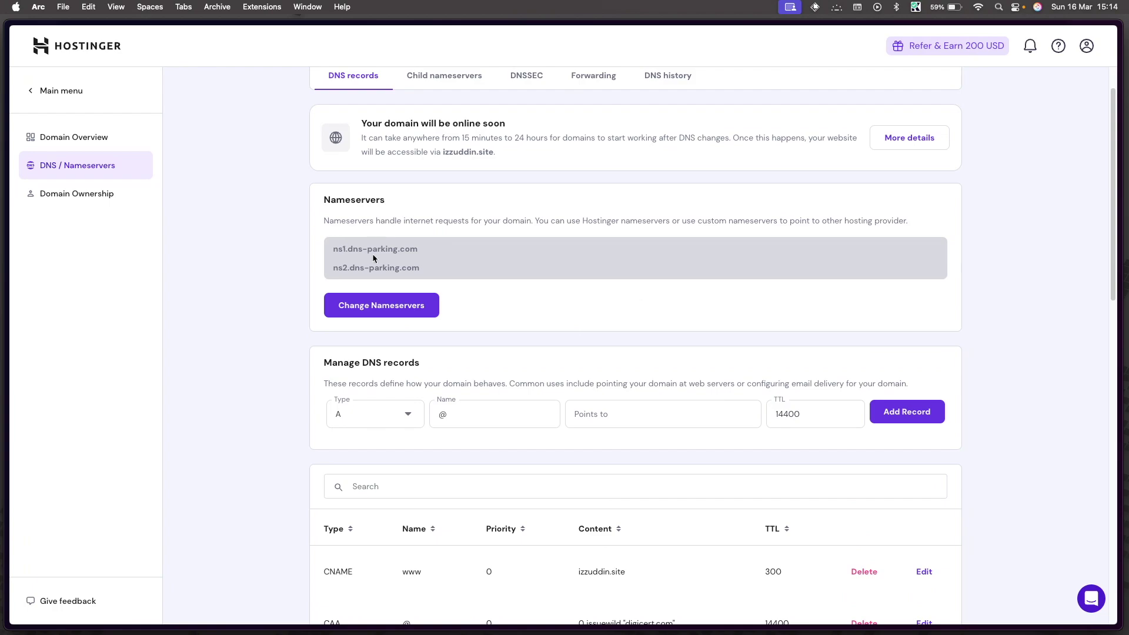
pyautogui.click(368, 310)
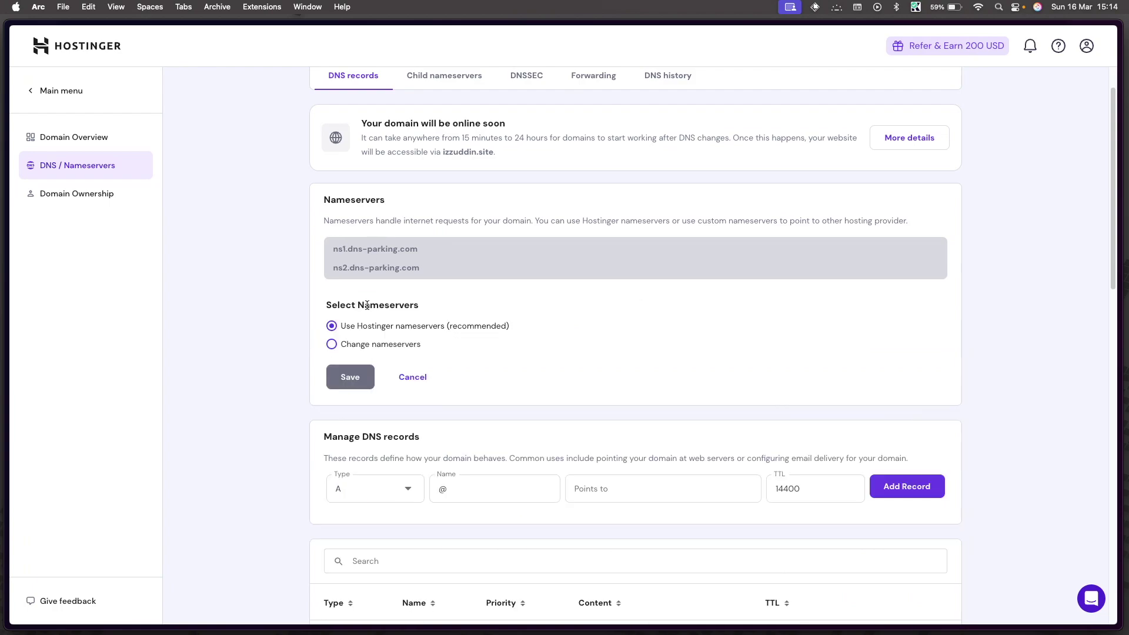
pyautogui.click(357, 347)
pyautogui.scroll(-3, 419, 387)
pyautogui.tripleClick(403, 293)
pyautogui.tripleClick(397, 331)
pyautogui.click(312, 336)
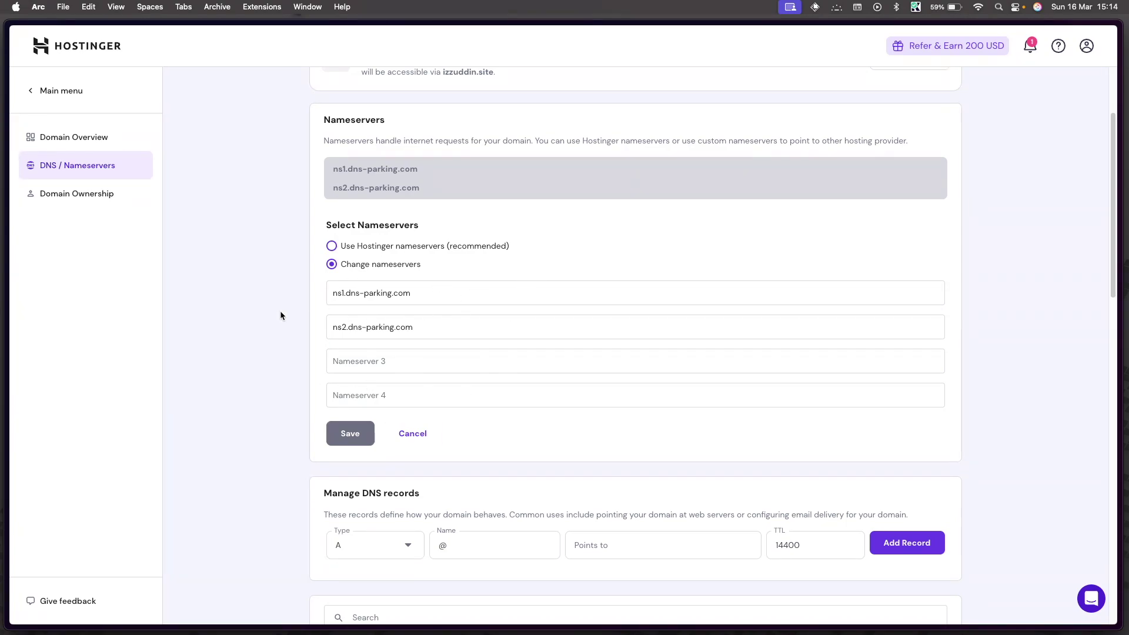
pyautogui.moveTo(1, 320)
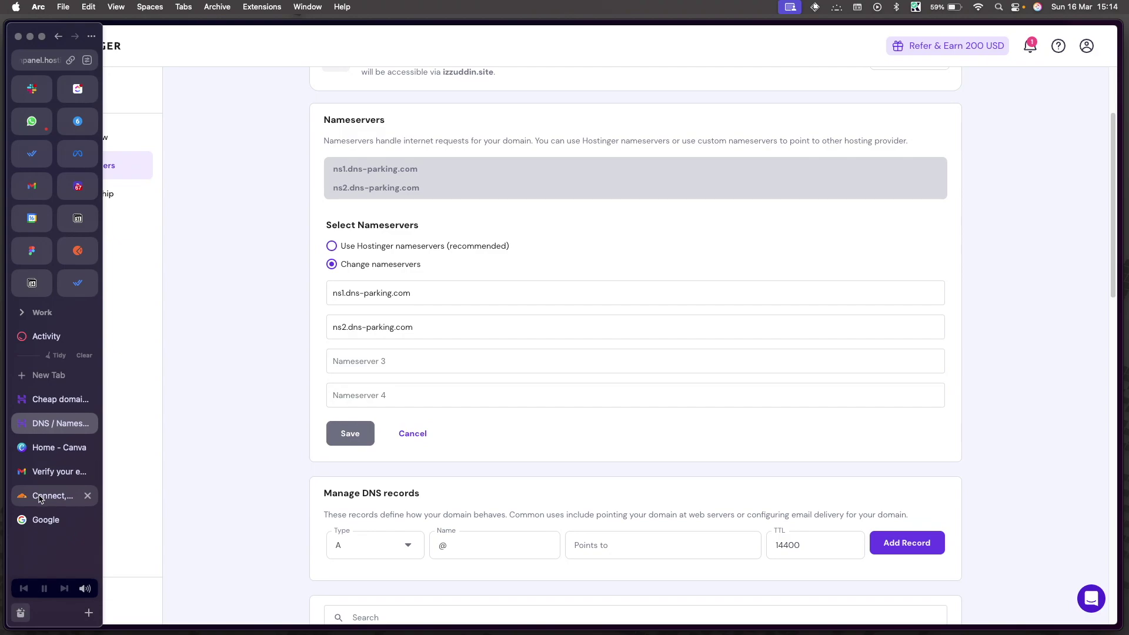
pyautogui.click(53, 497)
# Step: Choose Add a Website on Cloudflare's Free plan and sign up with a Google account
pyautogui.click(803, 79)
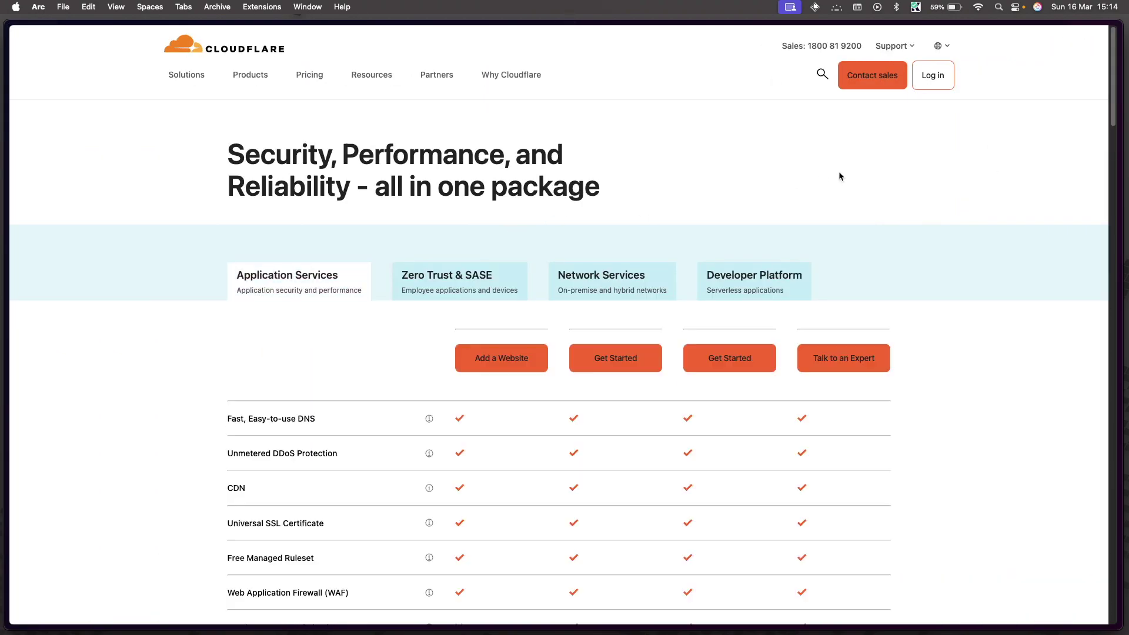
pyautogui.scroll(-1, 559, 290)
pyautogui.scroll(1, 529, 323)
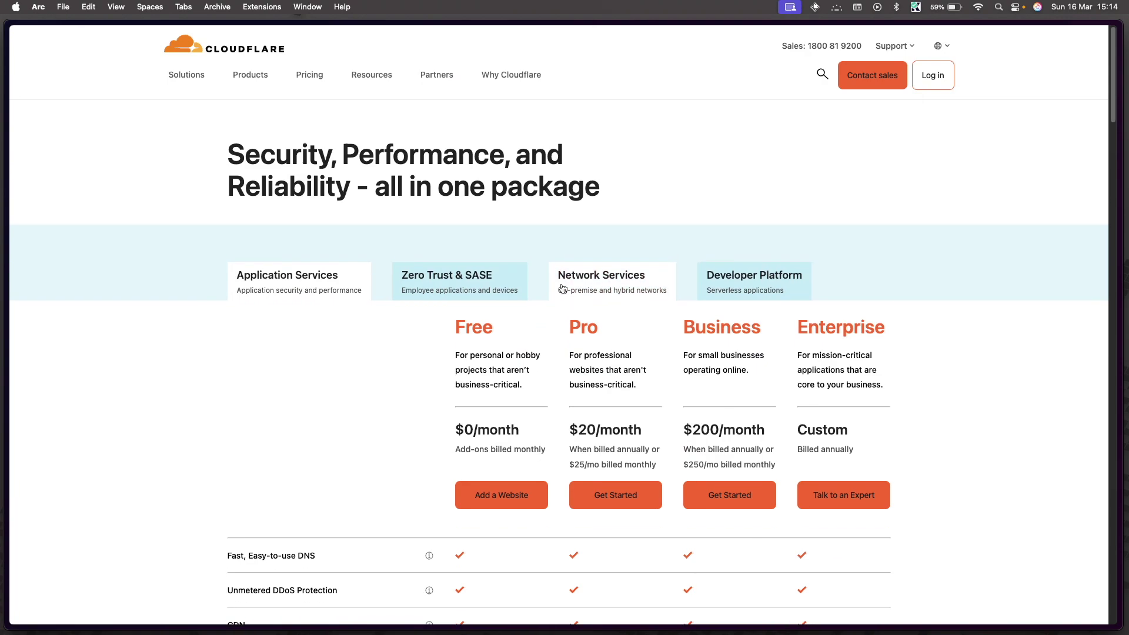
pyautogui.scroll(-2, 494, 362)
pyautogui.scroll(-4, 494, 361)
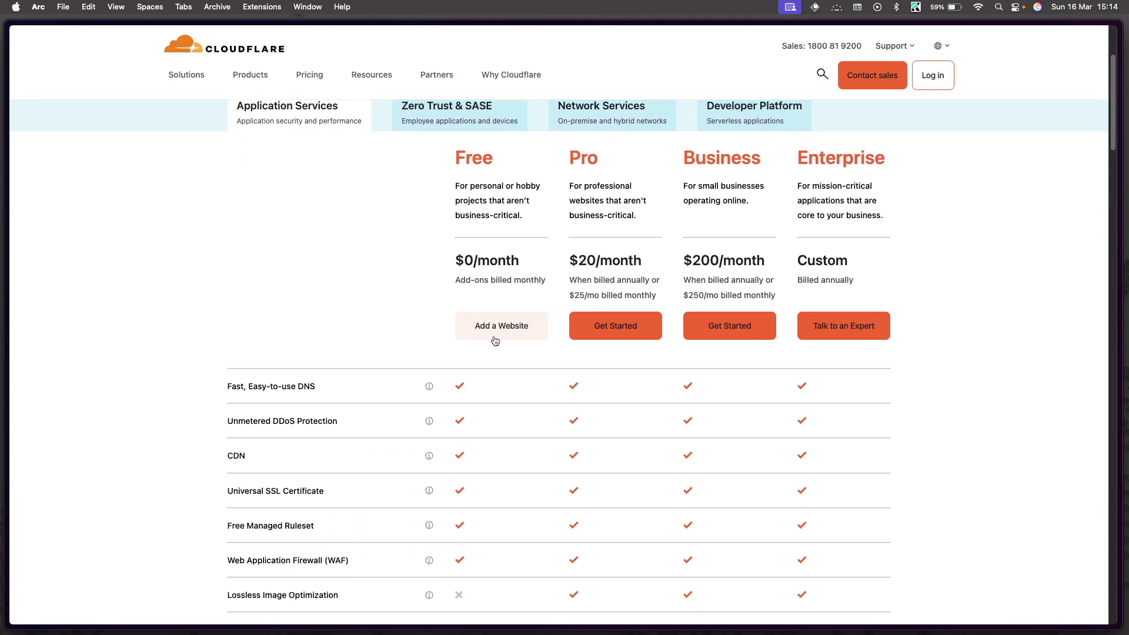
pyautogui.click(490, 325)
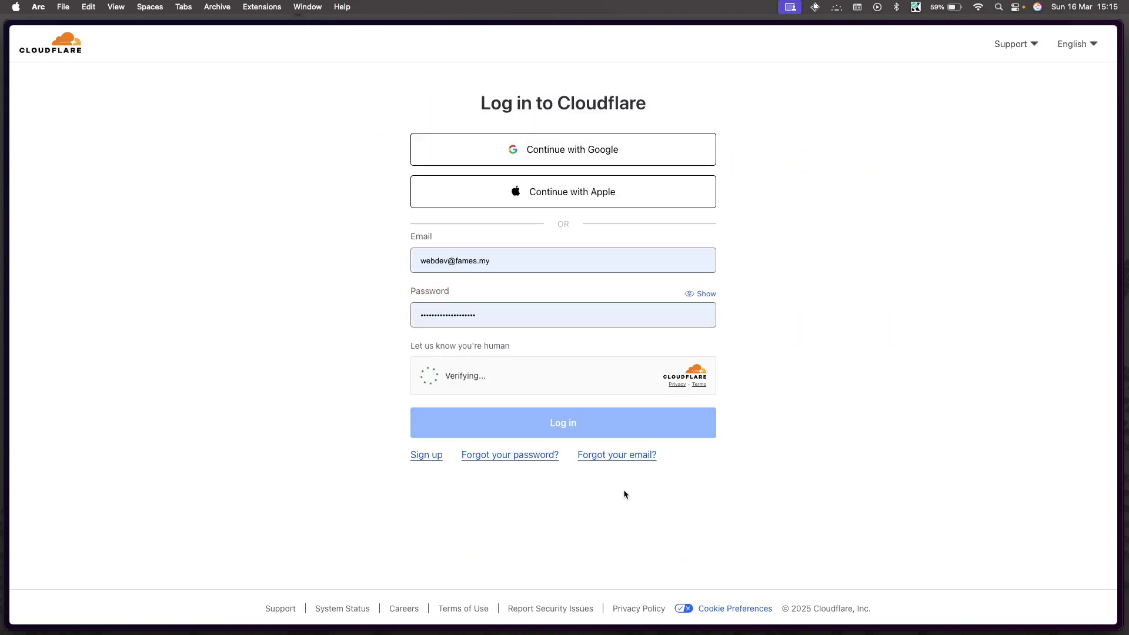
pyautogui.click(422, 456)
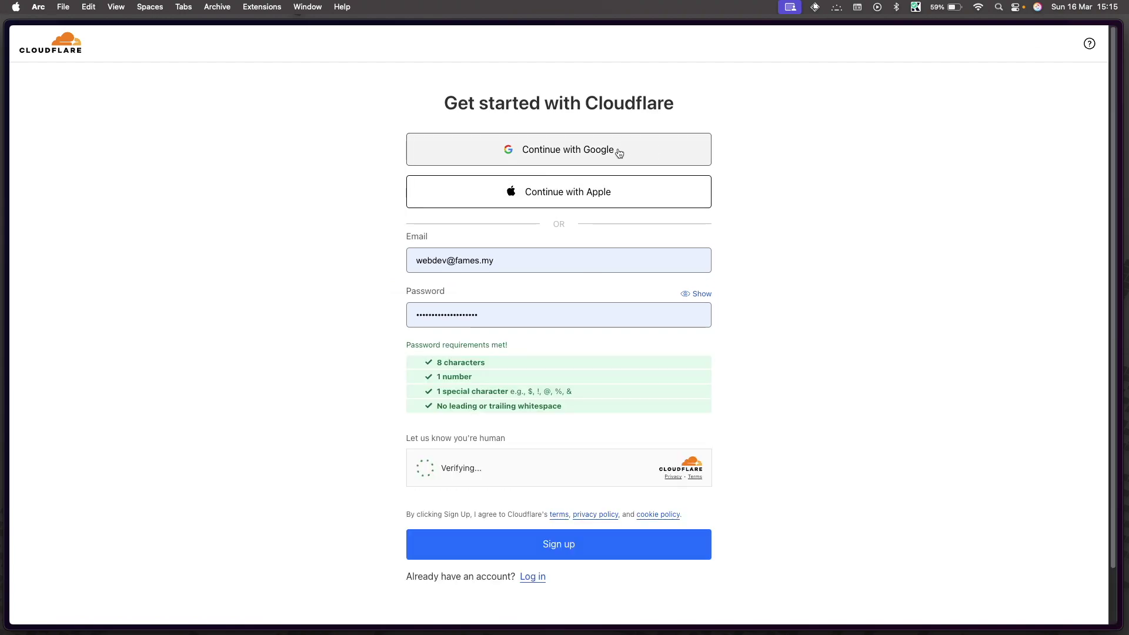
pyautogui.click(619, 153)
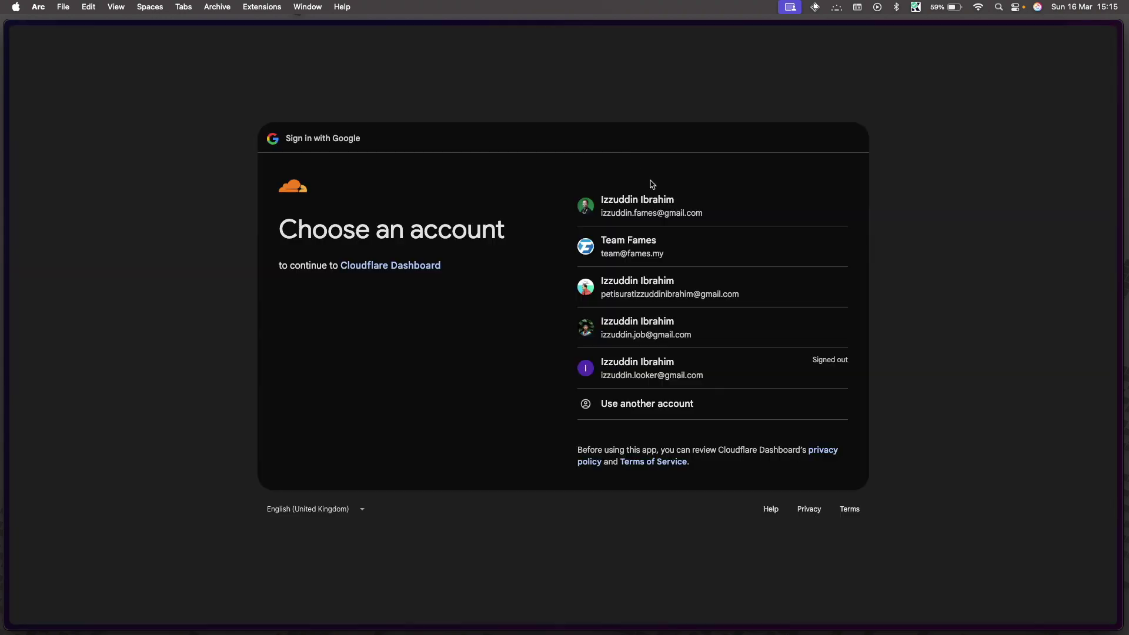
pyautogui.click(666, 328)
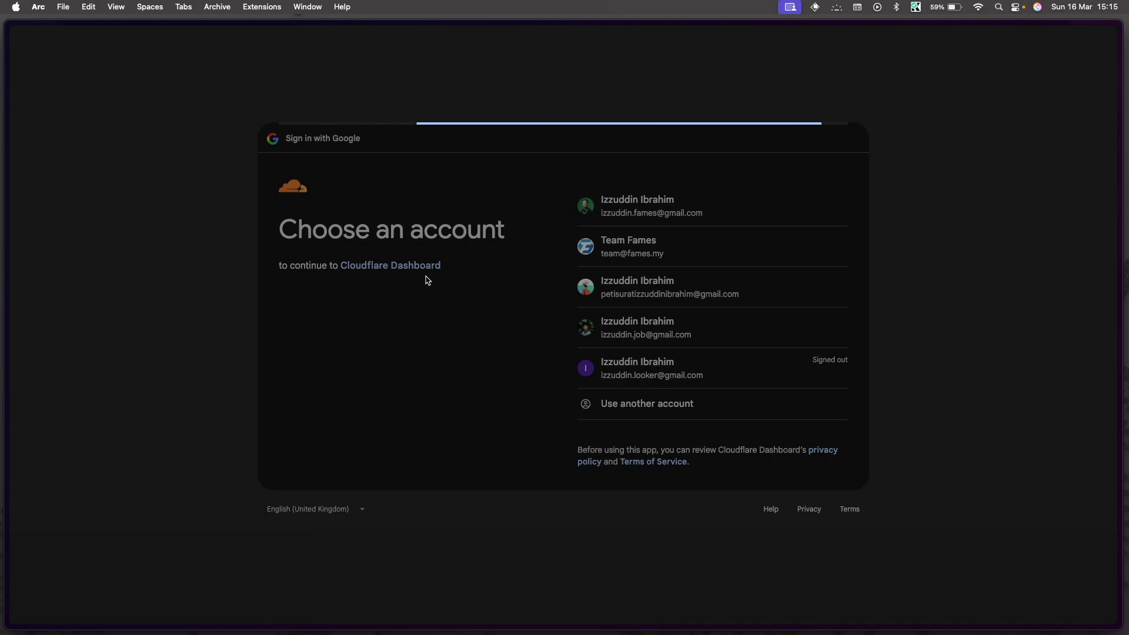
pyautogui.click(782, 397)
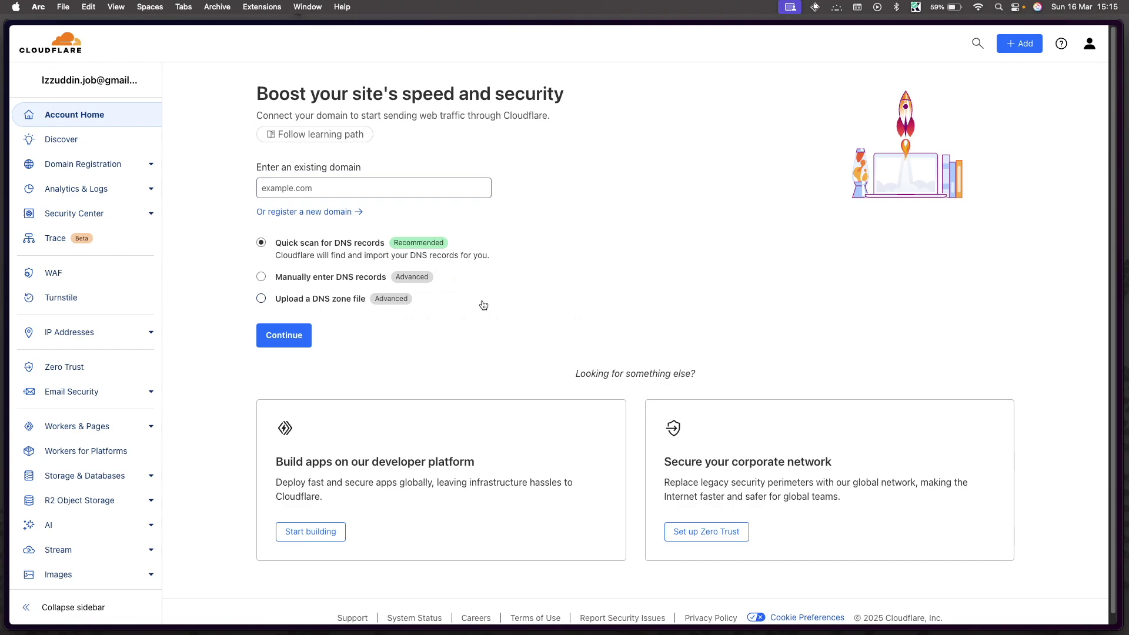
# Step: Enter izzuddin.site as an existing domain with Quick scan and continue to the plan options
pyautogui.scroll(-1, 376, 257)
pyautogui.scroll(1, 375, 257)
pyautogui.click(307, 195)
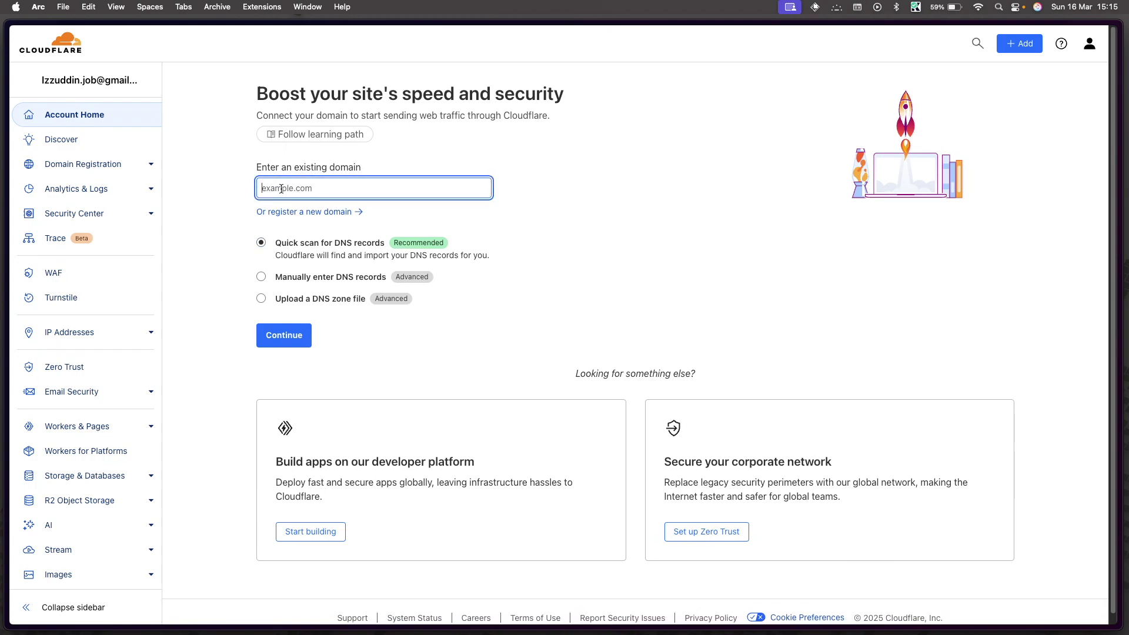
pyautogui.write('izzuddin.site')
pyautogui.click(206, 254)
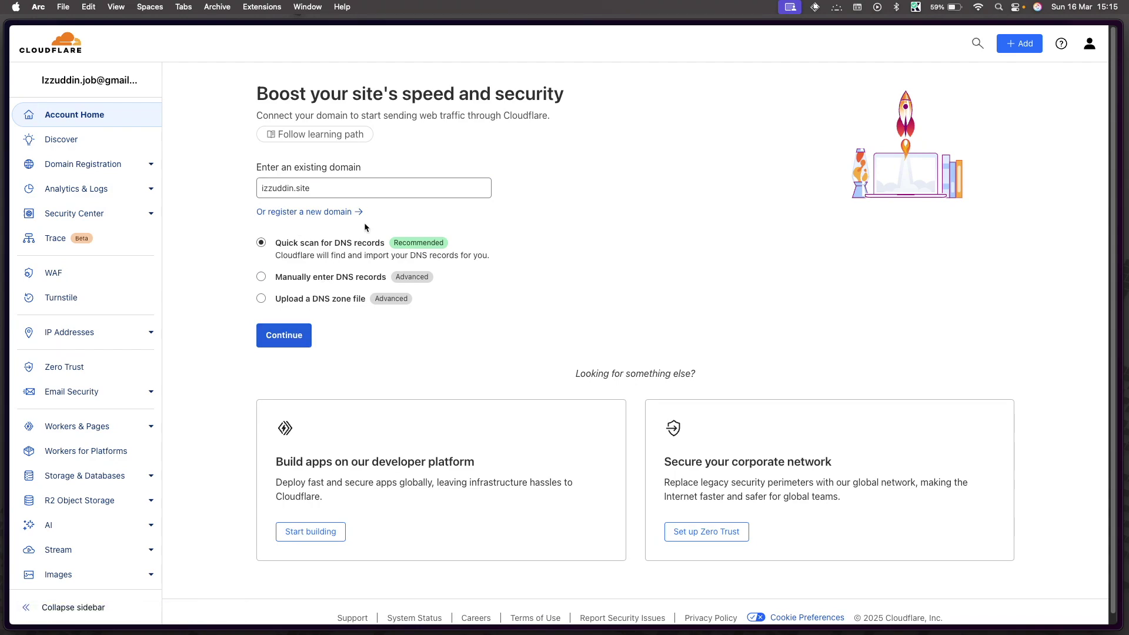
pyautogui.click(293, 340)
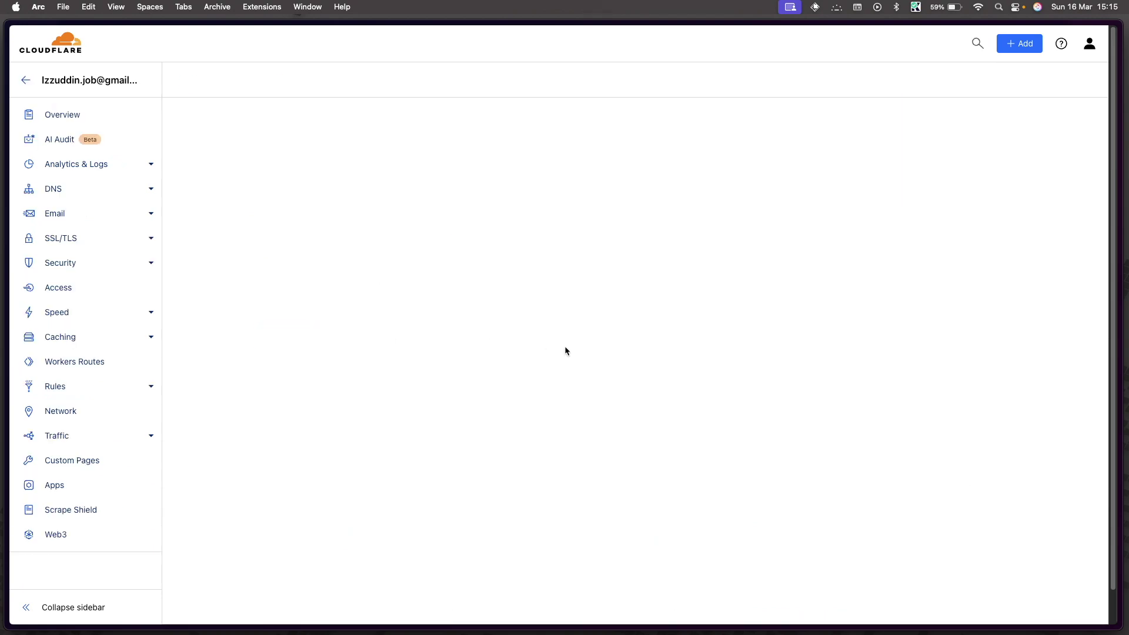
pyautogui.scroll(-3, 566, 350)
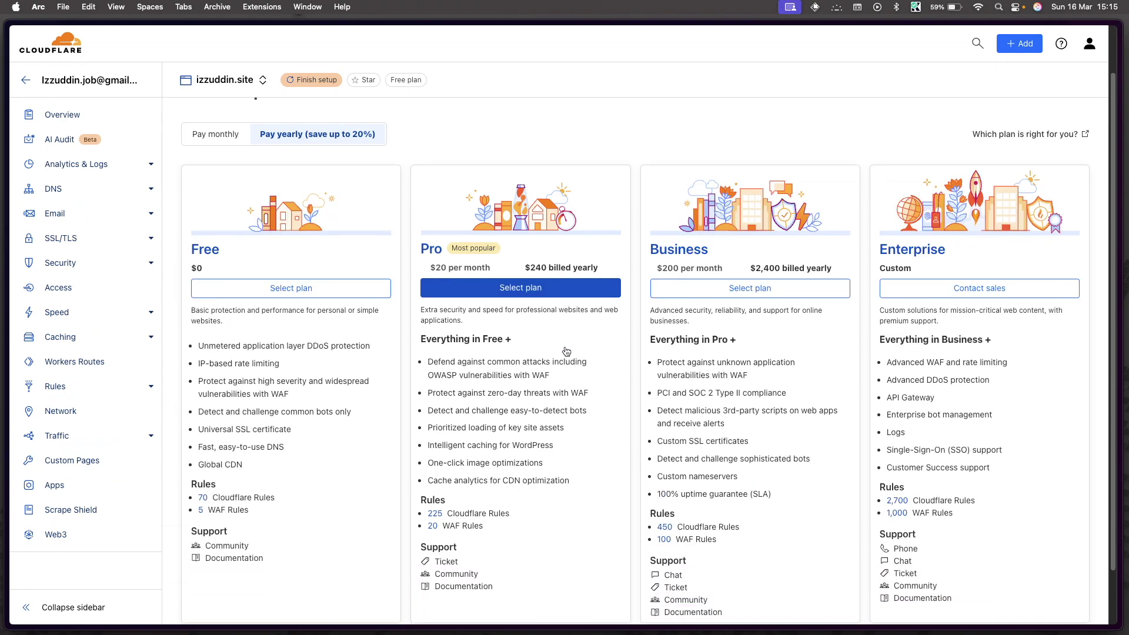
# Step: Choose the Free plan for izzuddin.site and confirm adding DNS records later
pyautogui.click(294, 265)
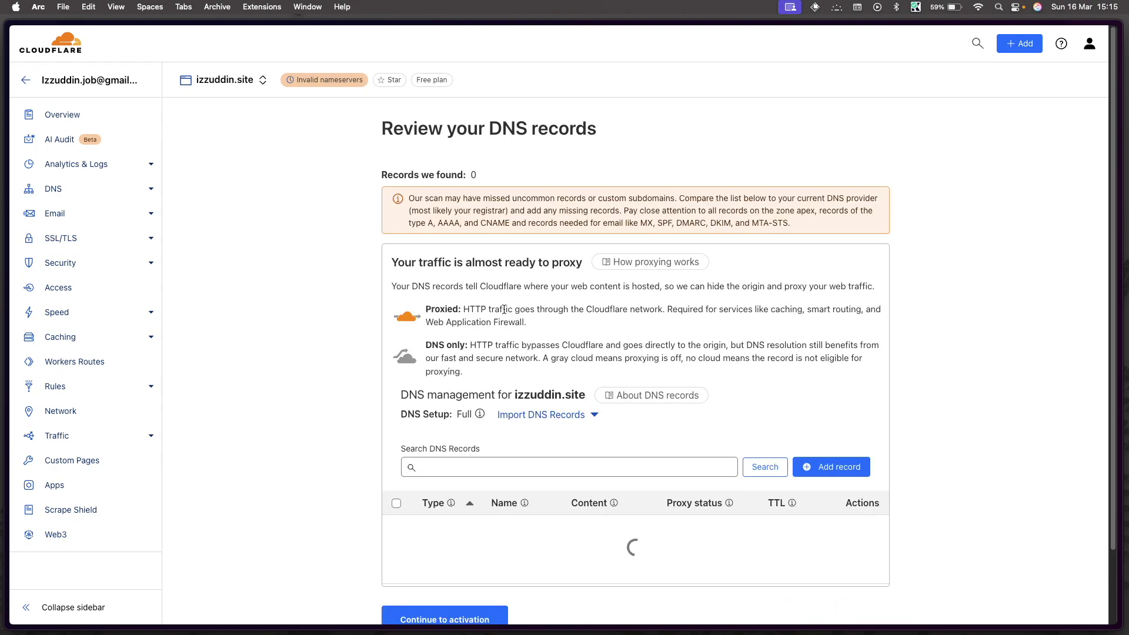
pyautogui.scroll(-3, 363, 368)
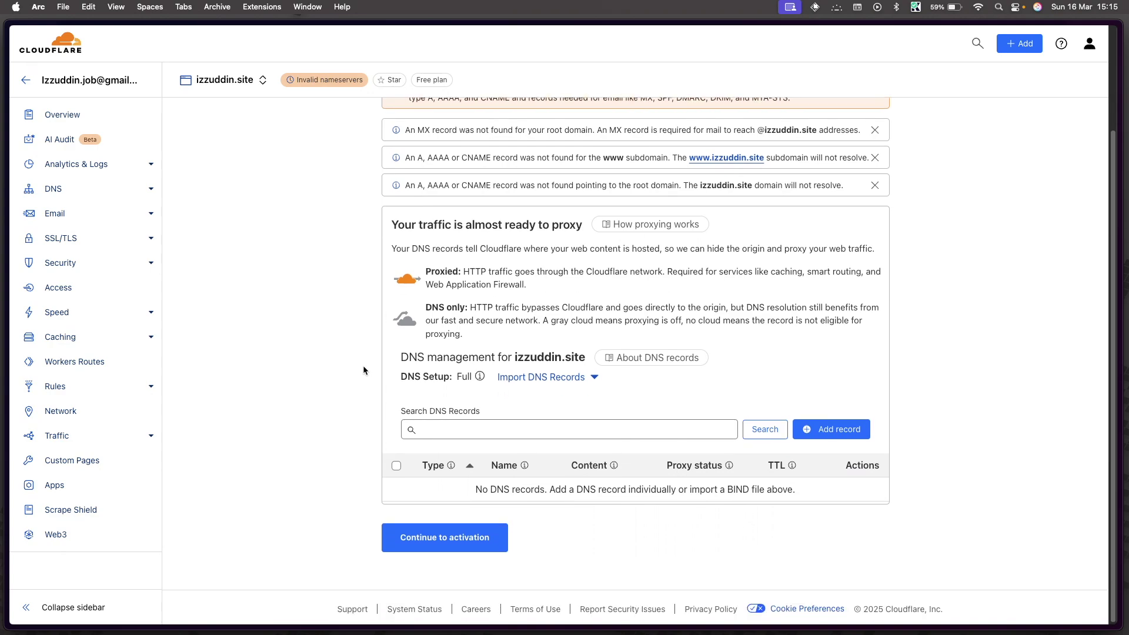
pyautogui.scroll(2, 363, 369)
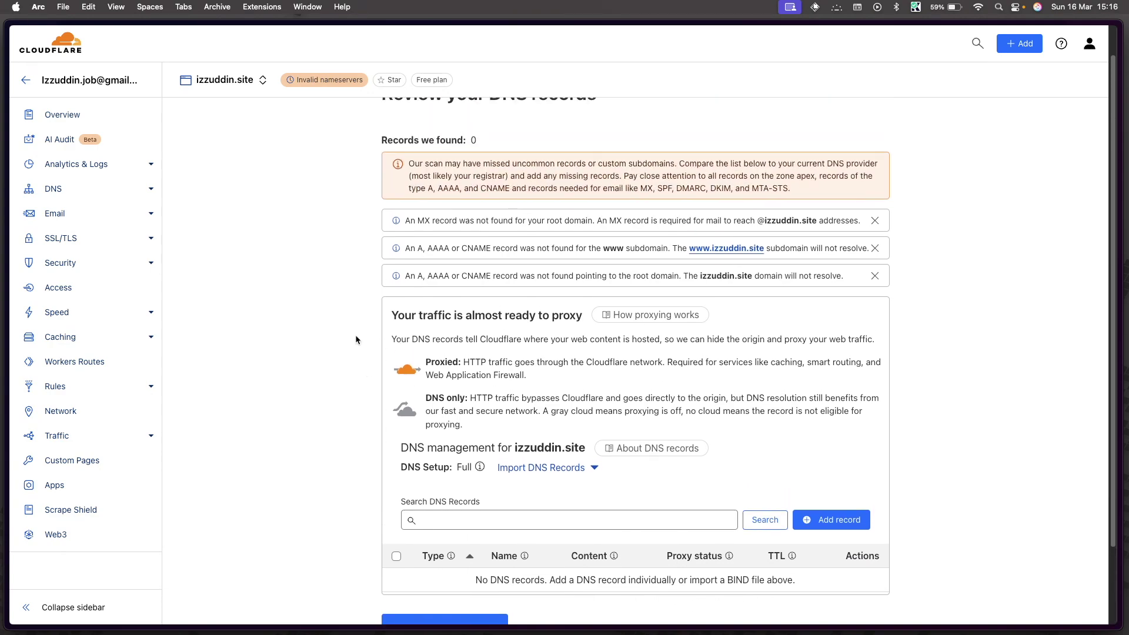
pyautogui.scroll(-2, 355, 340)
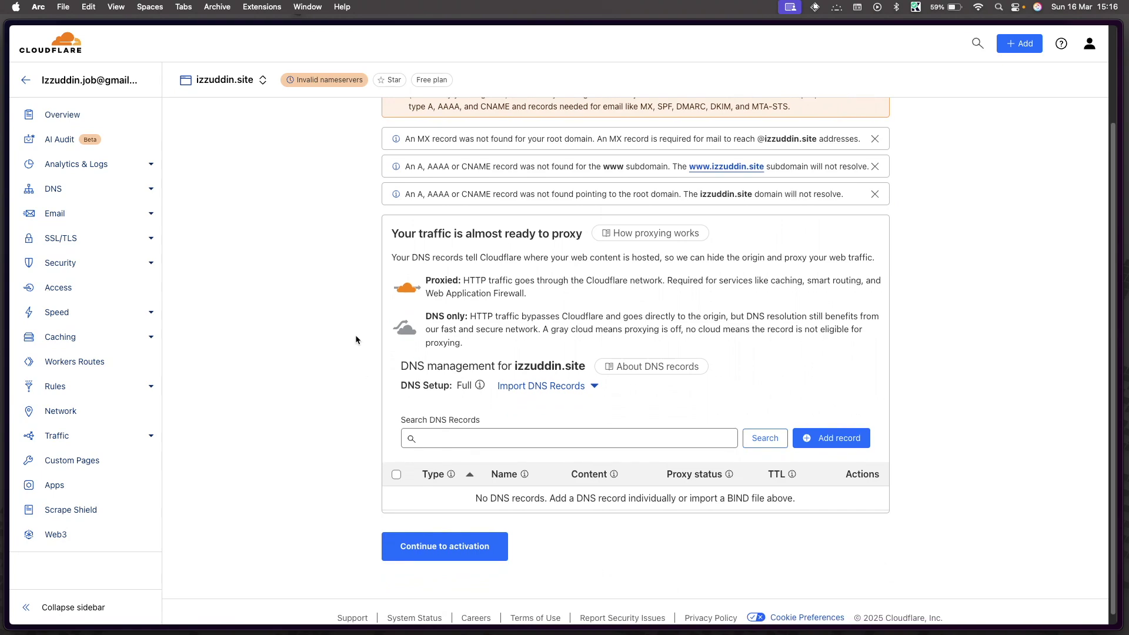
pyautogui.click(452, 552)
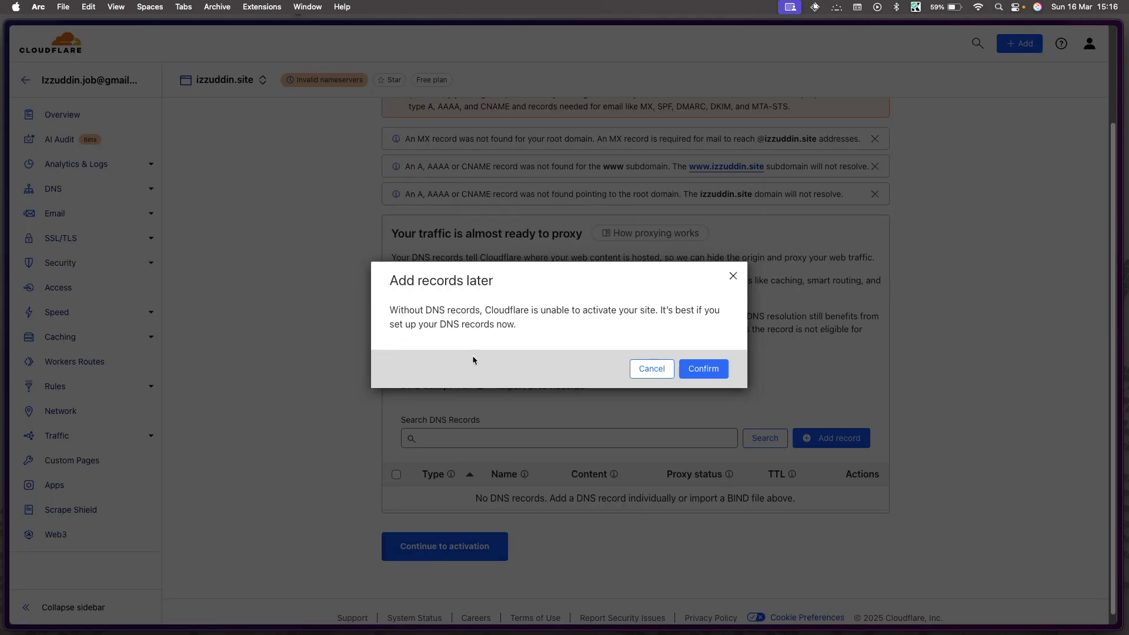
pyautogui.click(696, 366)
pyautogui.scroll(-4, 573, 309)
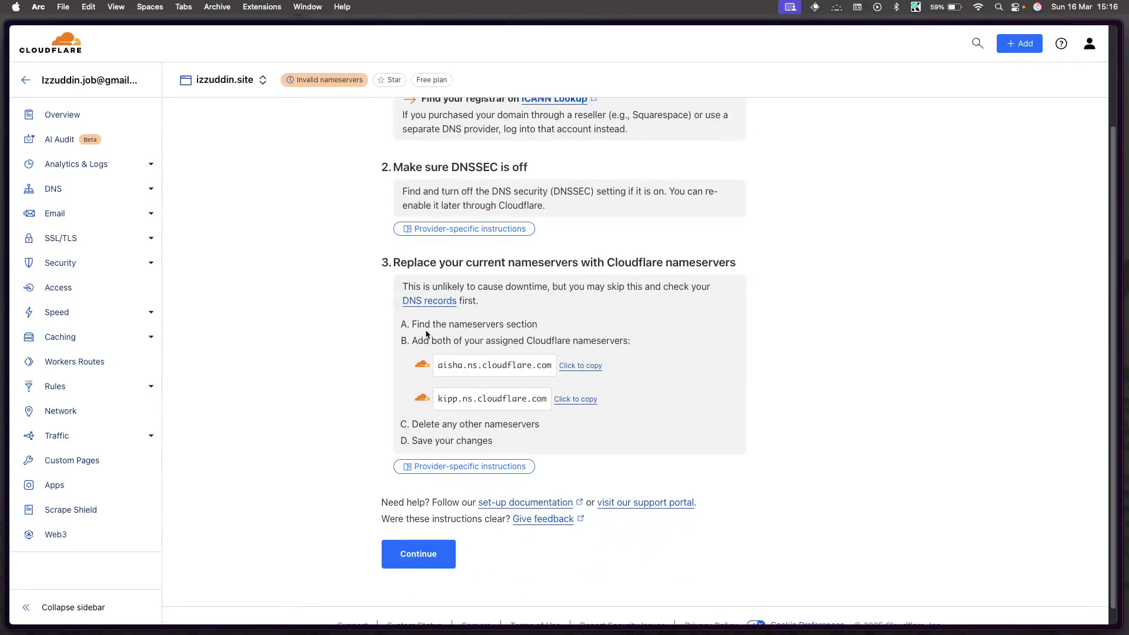
# Step: Replace Hostinger's nameservers with aisha.ns.cloudflare.com and kipp.ns.cloudflare.com
pyautogui.click(570, 366)
pyautogui.moveTo(2, 409)
pyautogui.click(38, 425)
pyautogui.tripleClick(405, 292)
pyautogui.press('super+v')
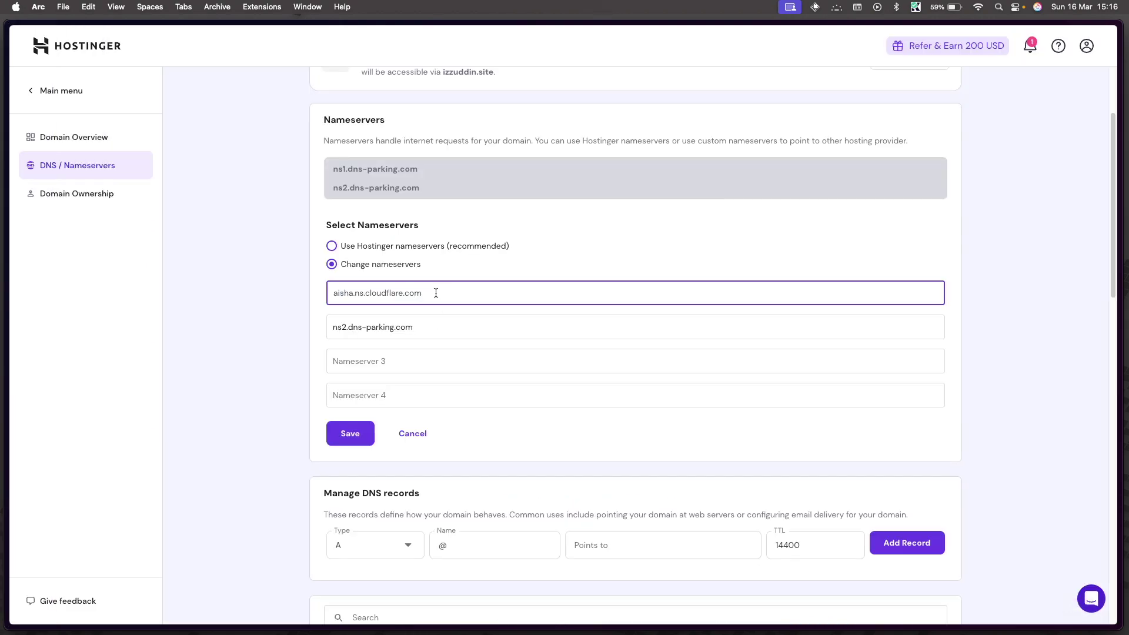
pyautogui.hotkey('ctrl', 'Tab')
pyautogui.click(579, 400)
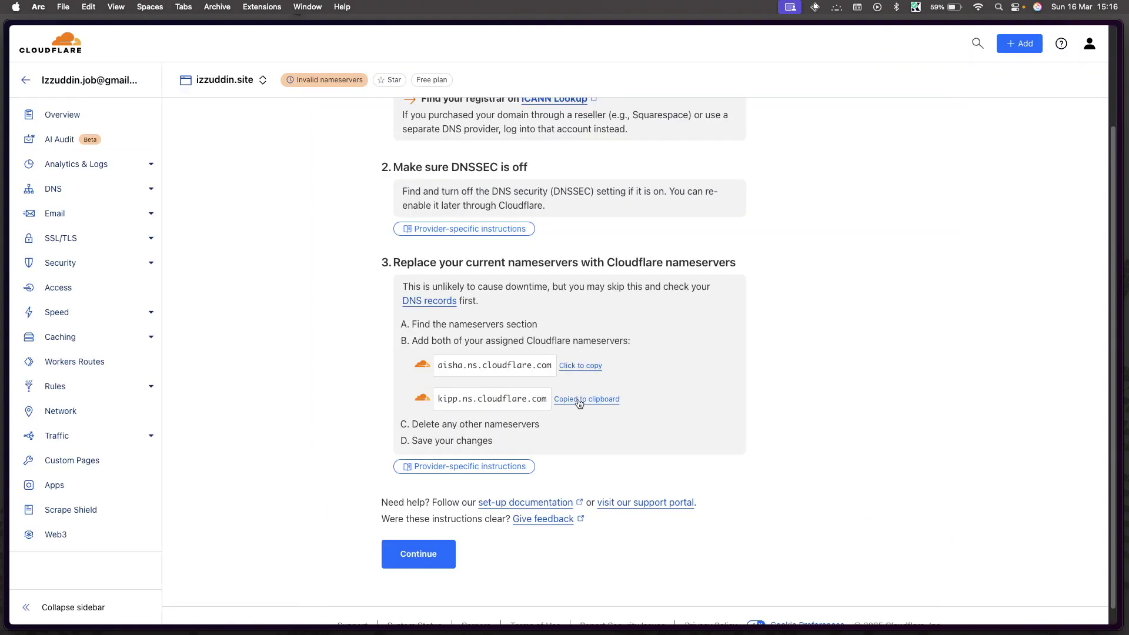
pyautogui.hotkey('ctrl', 'Tab')
pyautogui.tripleClick(406, 321)
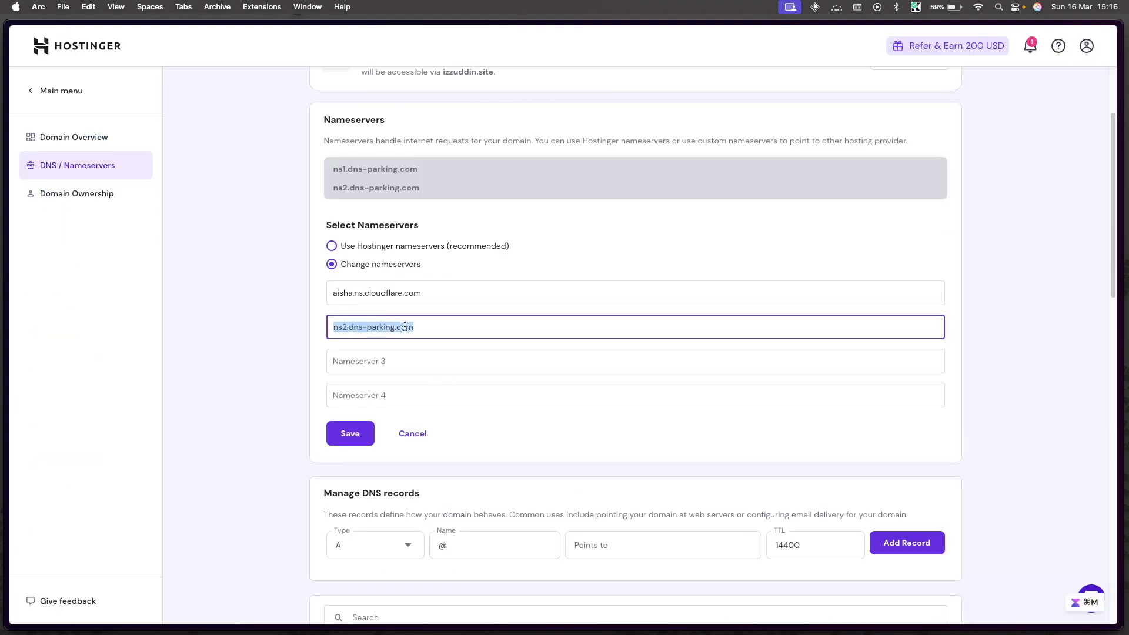
pyautogui.press('super+v')
# Step: Save the nameserver change in Hostinger and continue Cloudflare's activation
pyautogui.click(254, 408)
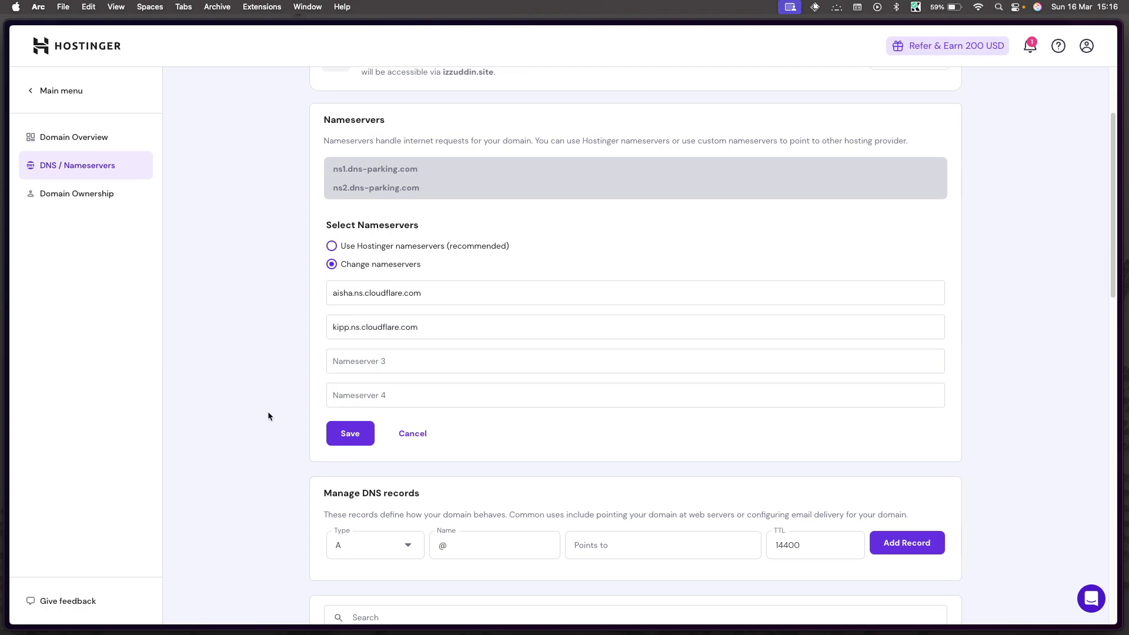
pyautogui.click(347, 437)
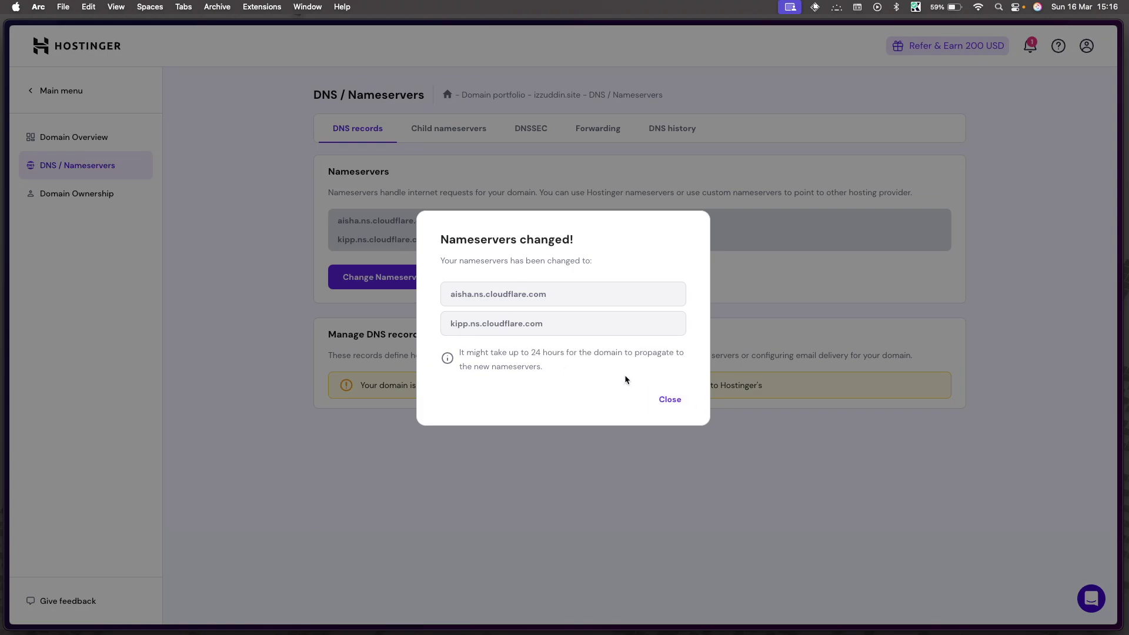
pyautogui.click(670, 401)
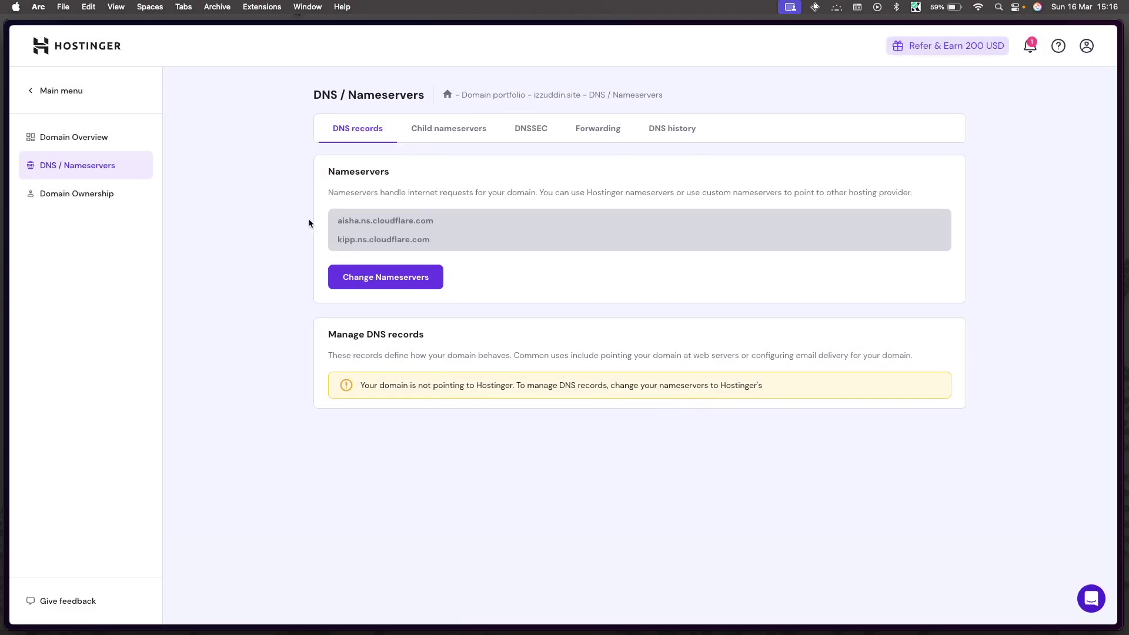
pyautogui.hotkey('ctrl', 'Tab')
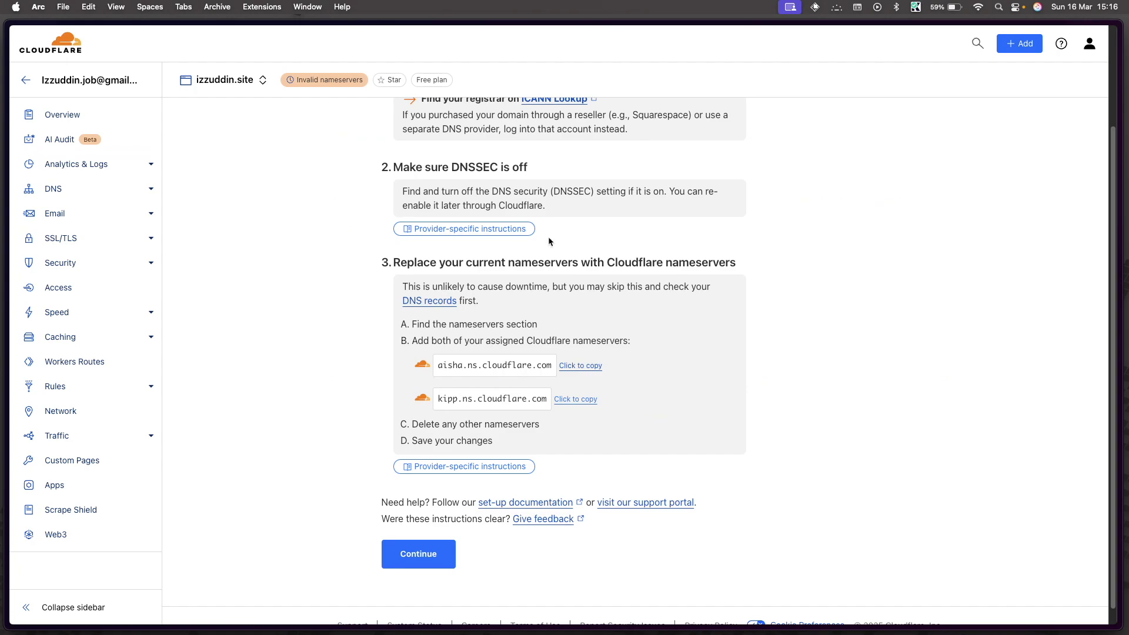
pyautogui.scroll(-1, 376, 447)
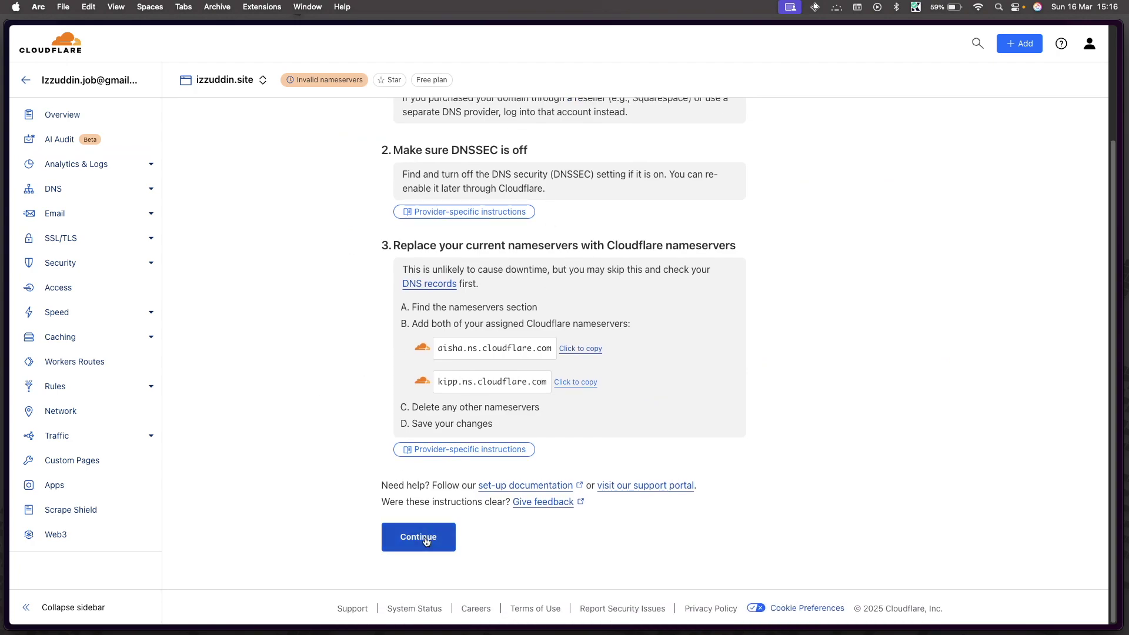
pyautogui.click(427, 540)
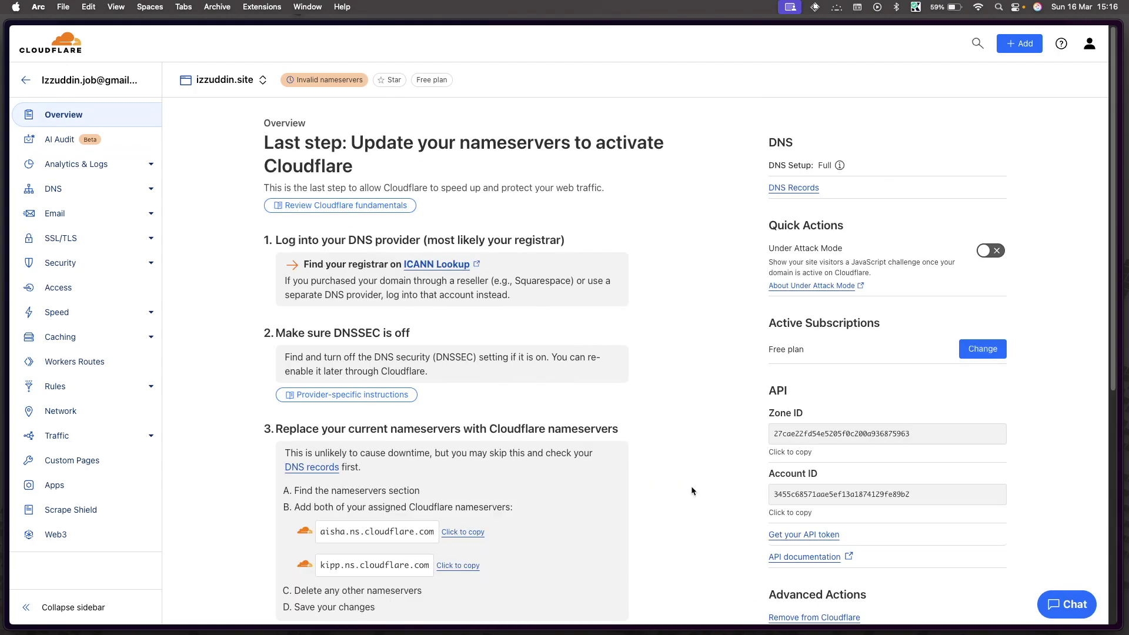
# Step: Run Cloudflare's nameserver check now and reload the dashboard to show Active status
pyautogui.scroll(-1, 691, 491)
pyautogui.scroll(-6, 692, 491)
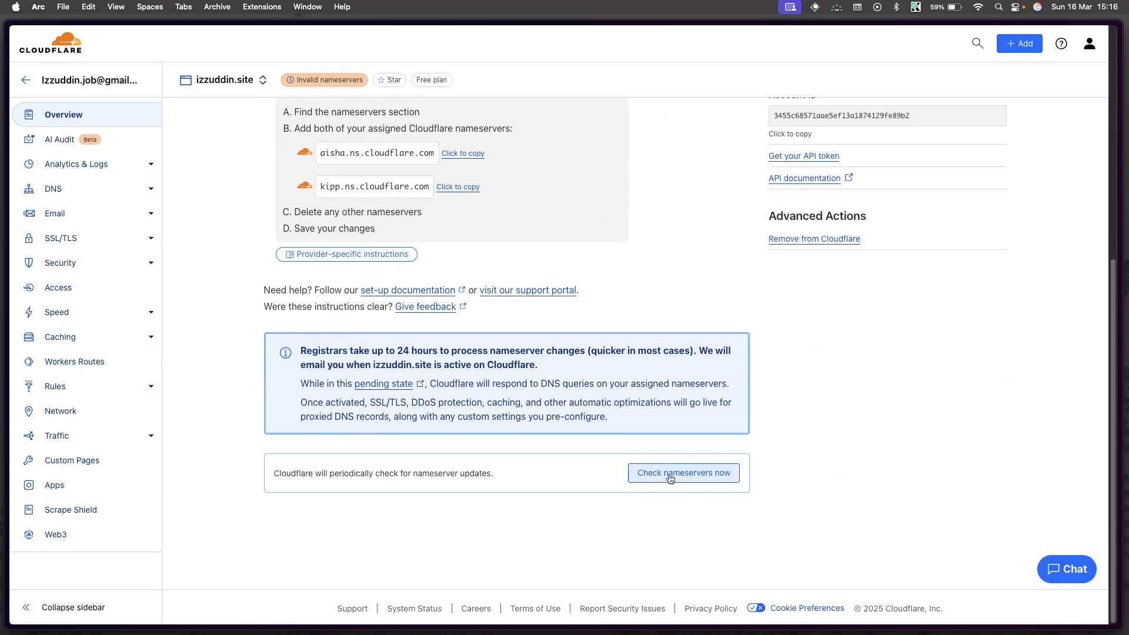
pyautogui.scroll(7, 579, 465)
pyautogui.scroll(-7, 579, 465)
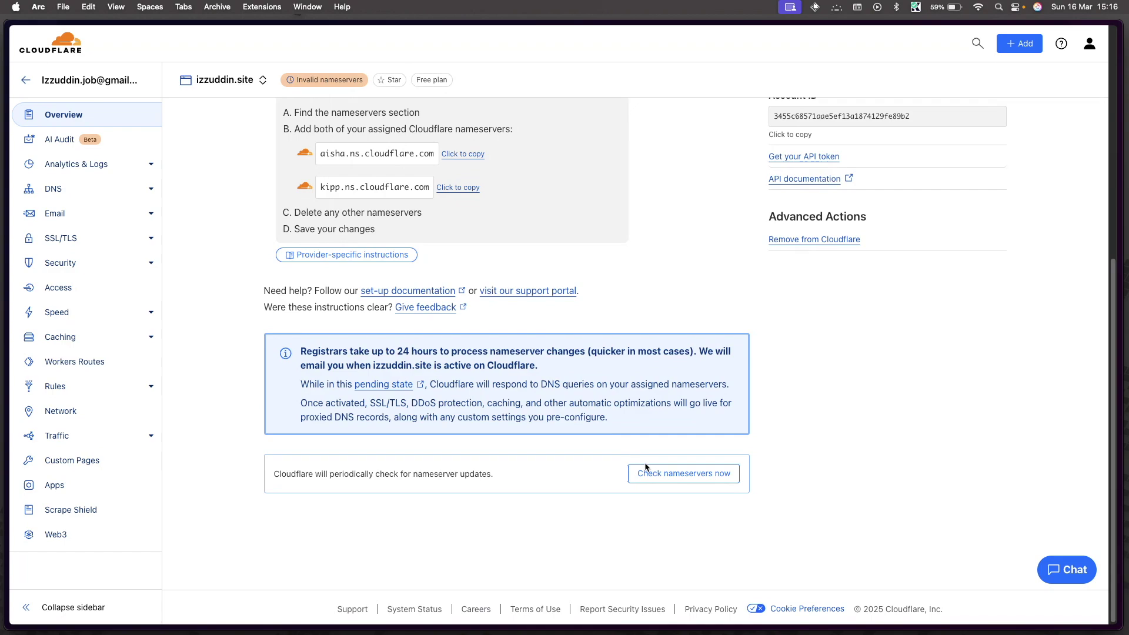
pyautogui.click(646, 468)
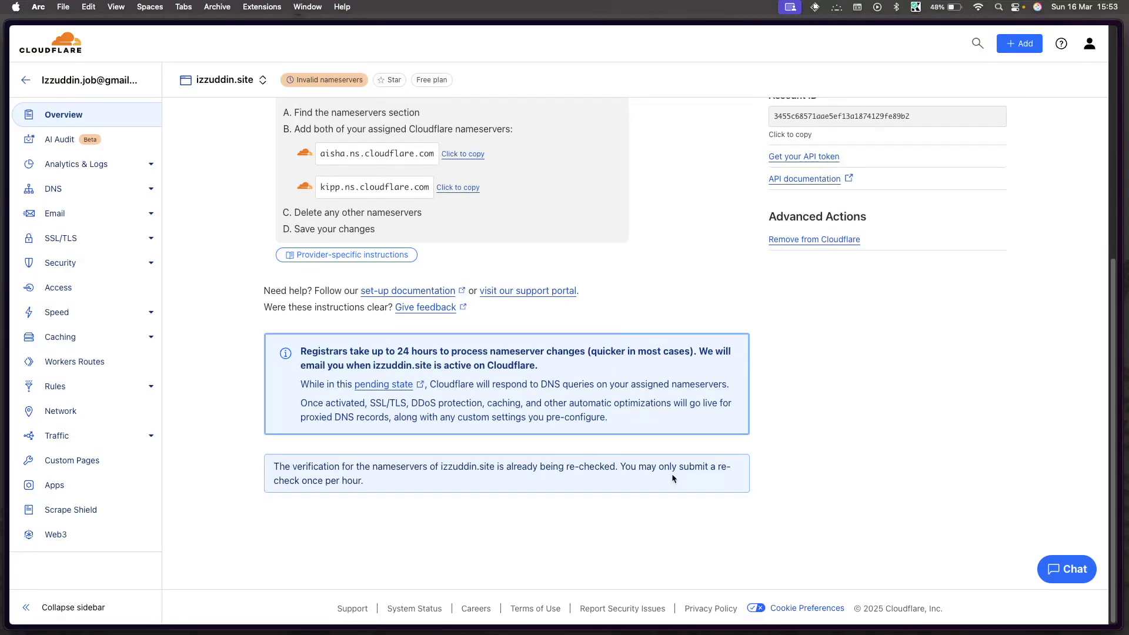
pyautogui.scroll(7, 655, 390)
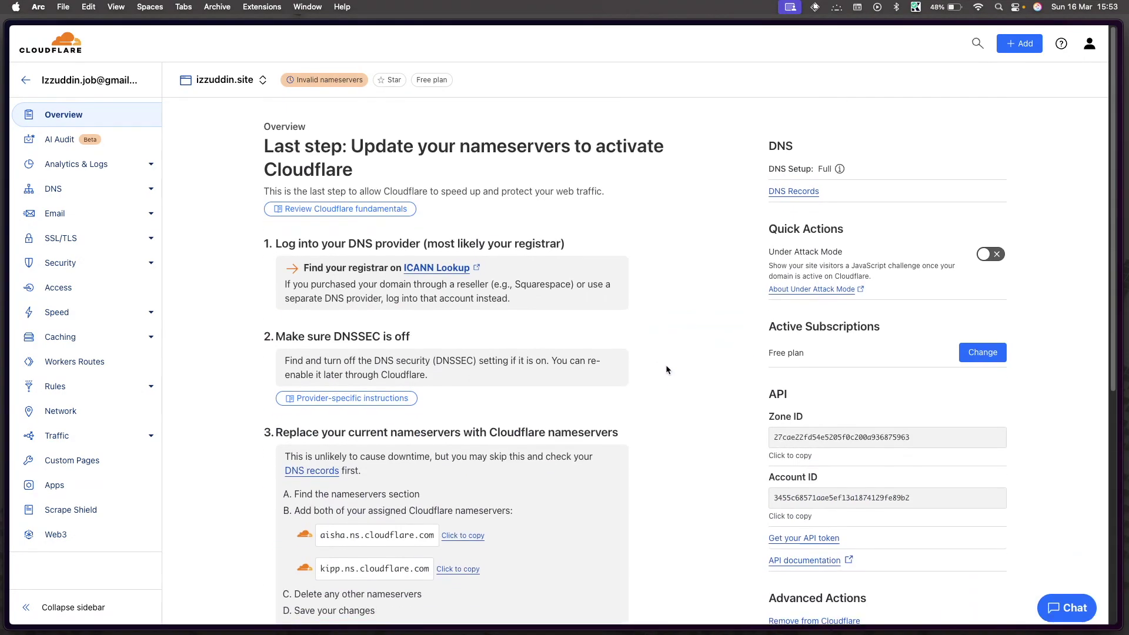
pyautogui.press('cmd+r')
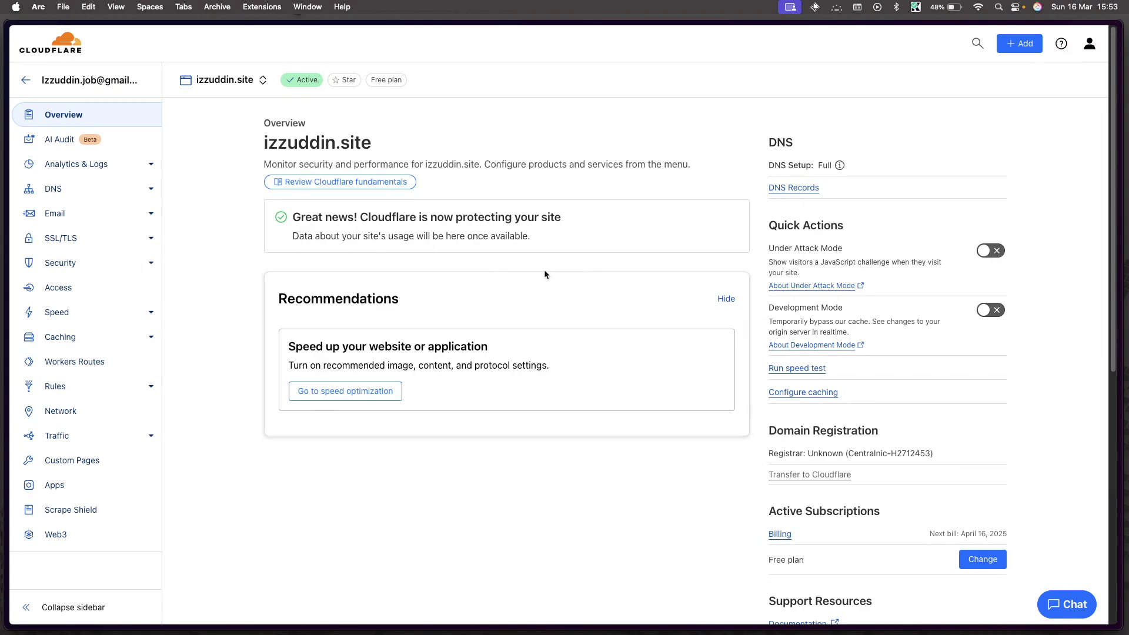
# Step: Glance over the still-empty DNS records, then go to Email Routing in the sidebar
pyautogui.scroll(-5, 585, 304)
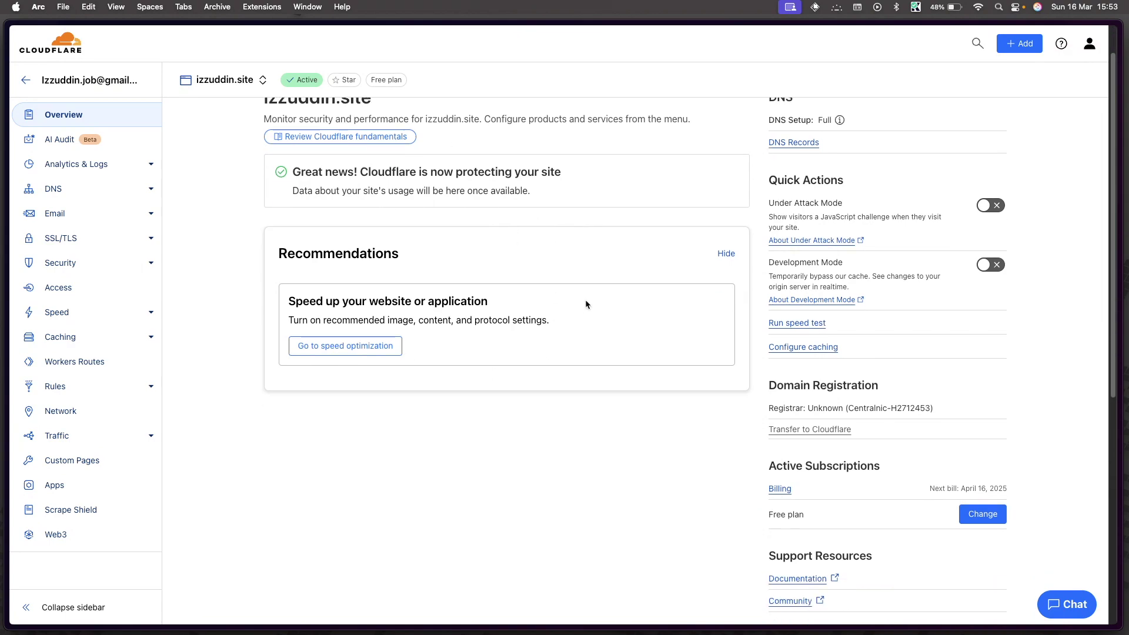
pyautogui.scroll(6, 585, 304)
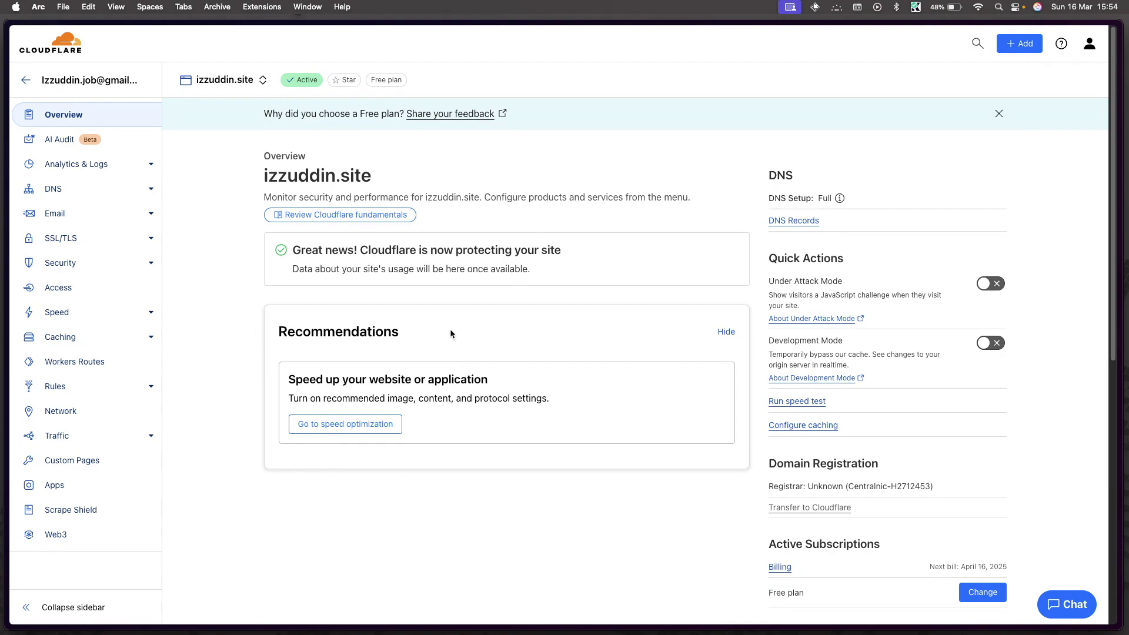
pyautogui.click(49, 191)
pyautogui.scroll(-1, 455, 339)
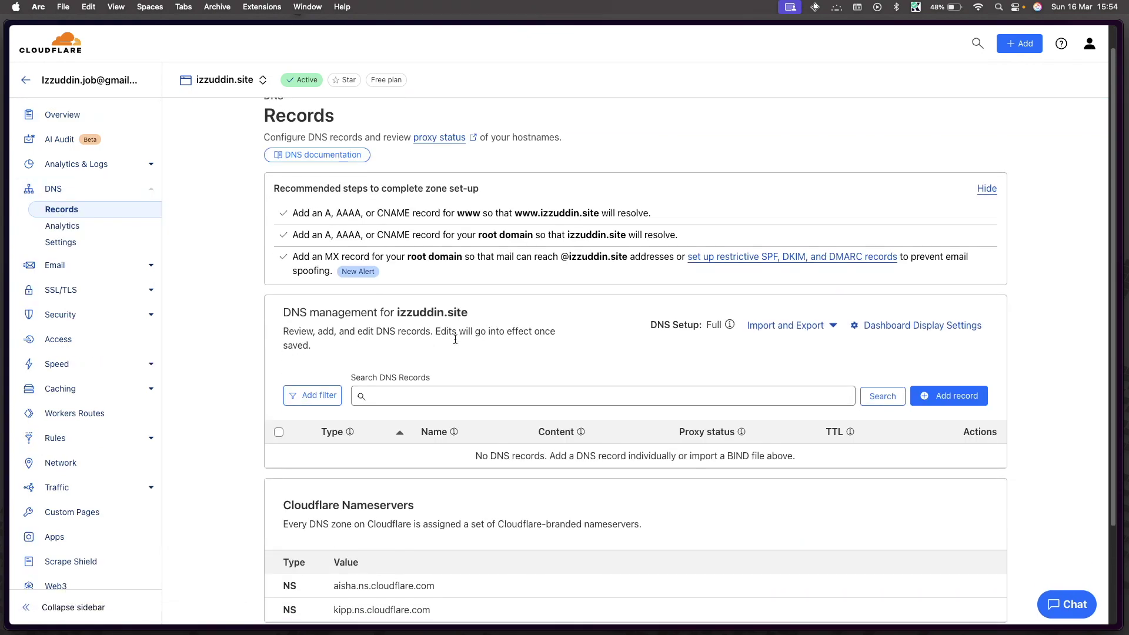
pyautogui.scroll(-2, 455, 339)
pyautogui.scroll(3, 645, 318)
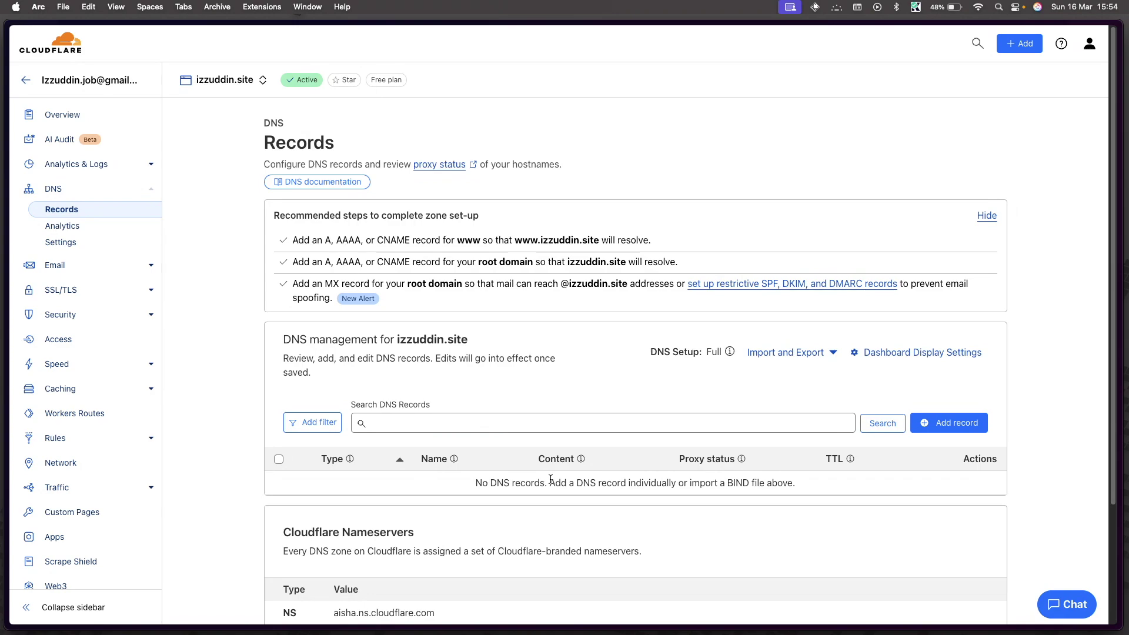
pyautogui.tripleClick(692, 485)
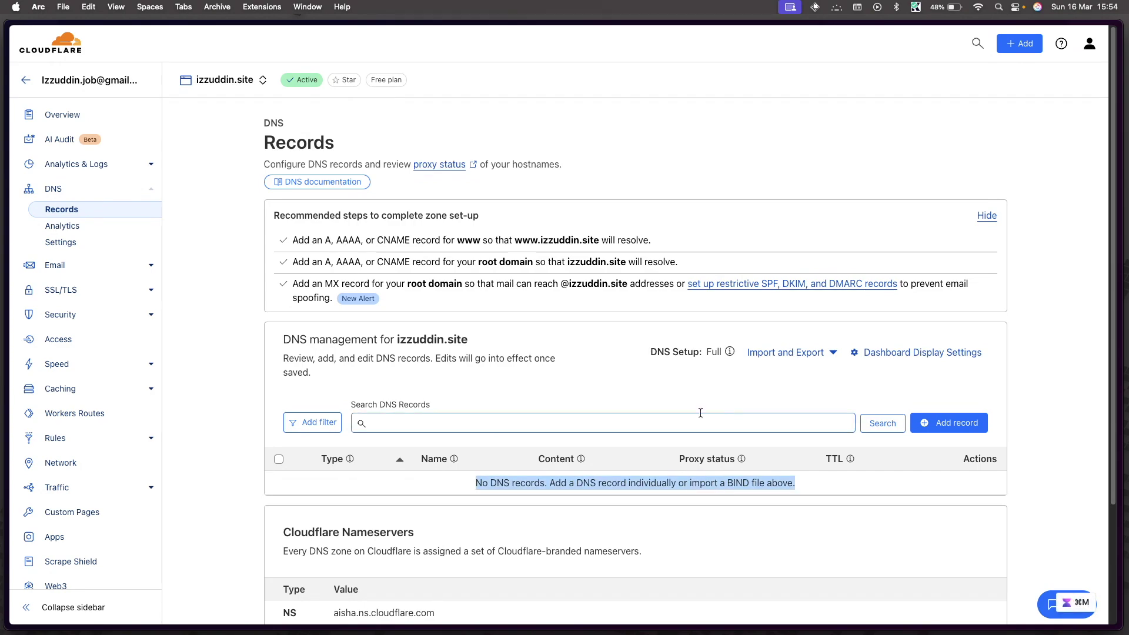
pyautogui.click(1027, 479)
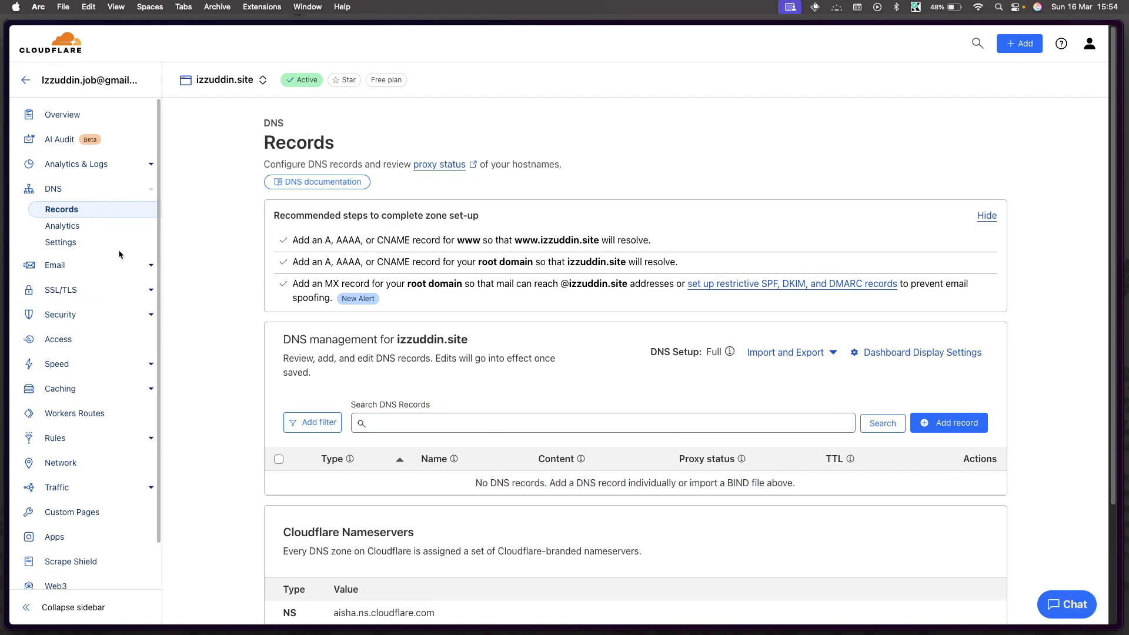
pyautogui.click(70, 267)
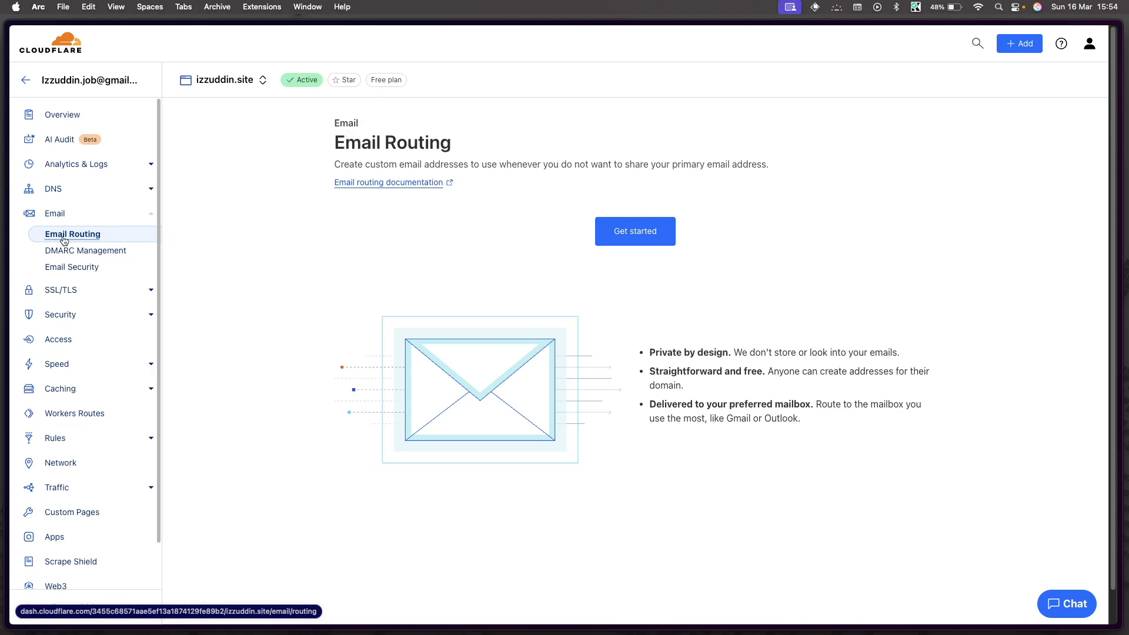
pyautogui.click(643, 232)
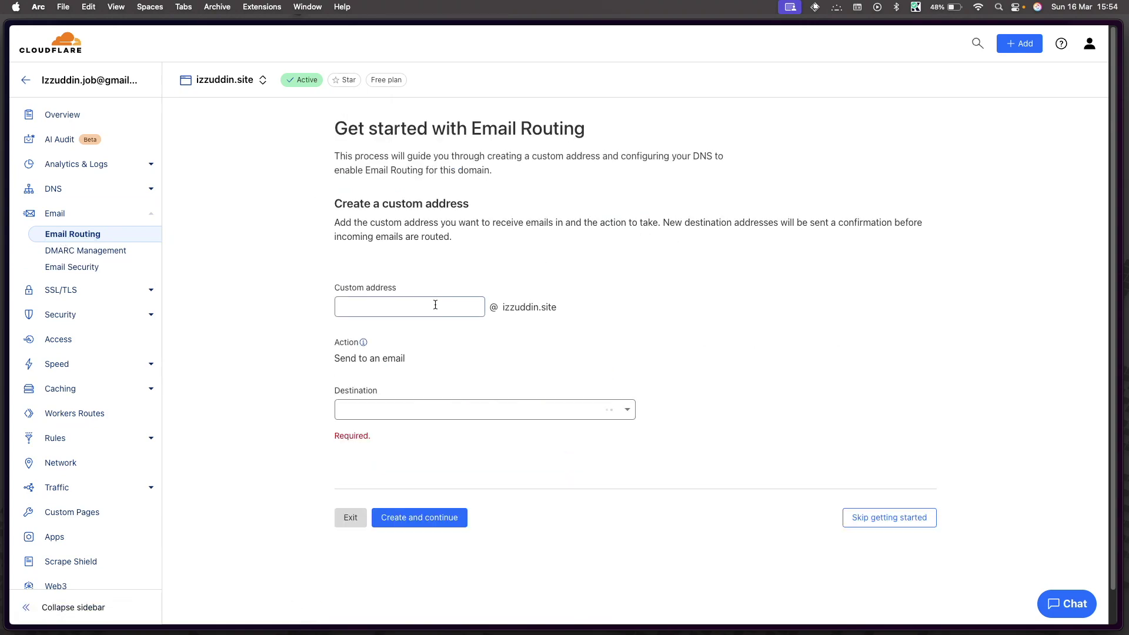
pyautogui.click(416, 310)
pyautogui.tripleClick(362, 291)
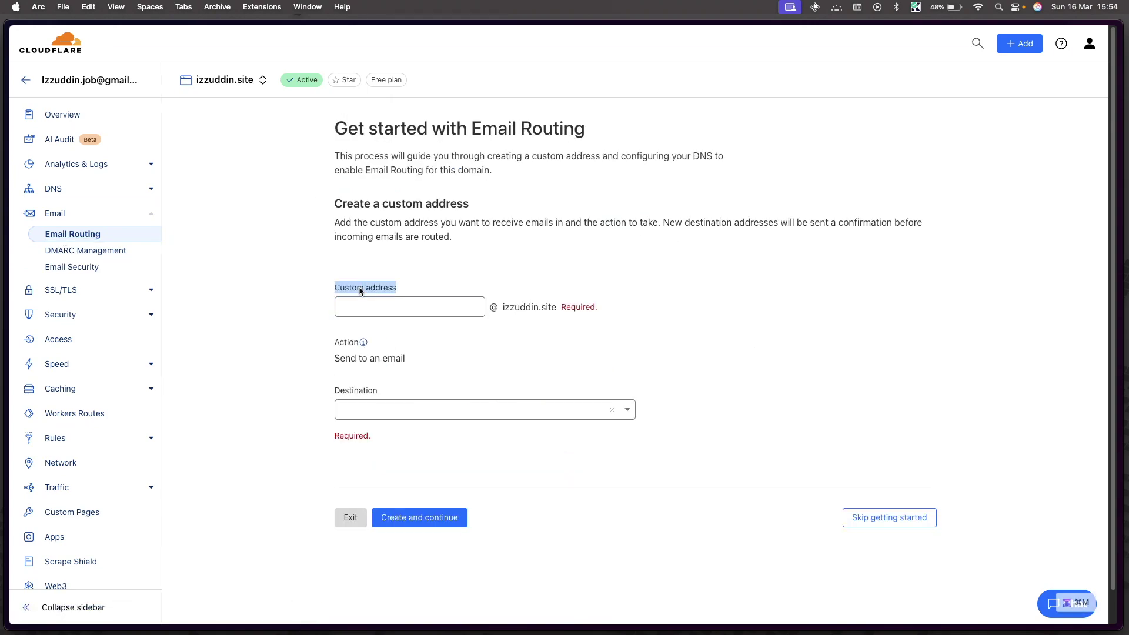
pyautogui.click(423, 303)
pyautogui.click(517, 309)
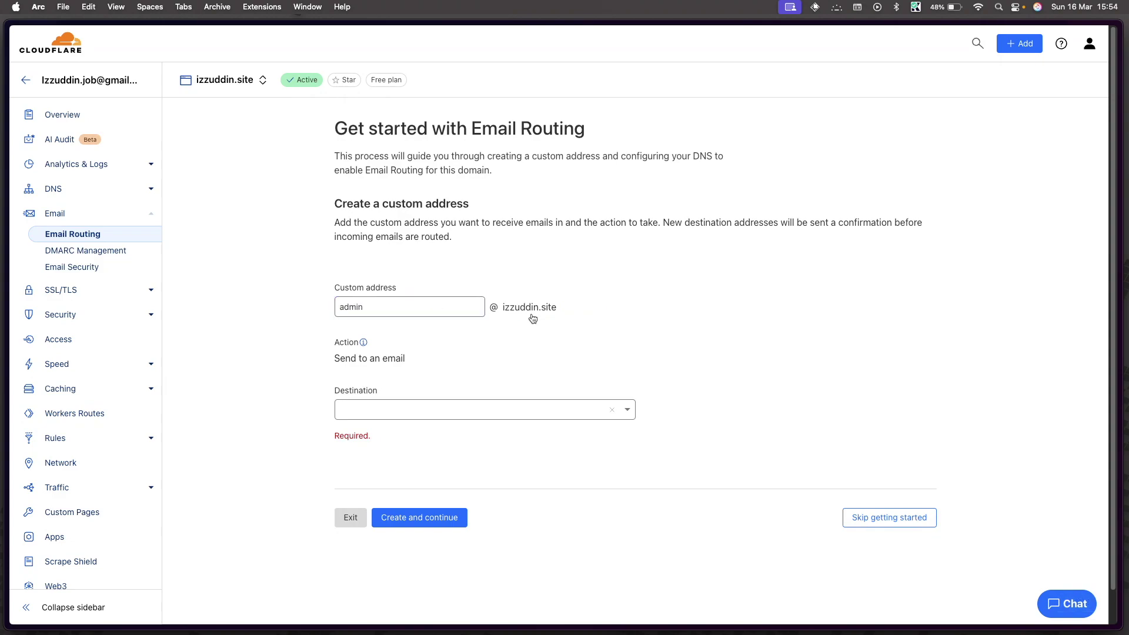
# Step: Set the Gmail address as the destination and create the custom address
pyautogui.scroll(-2, 515, 309)
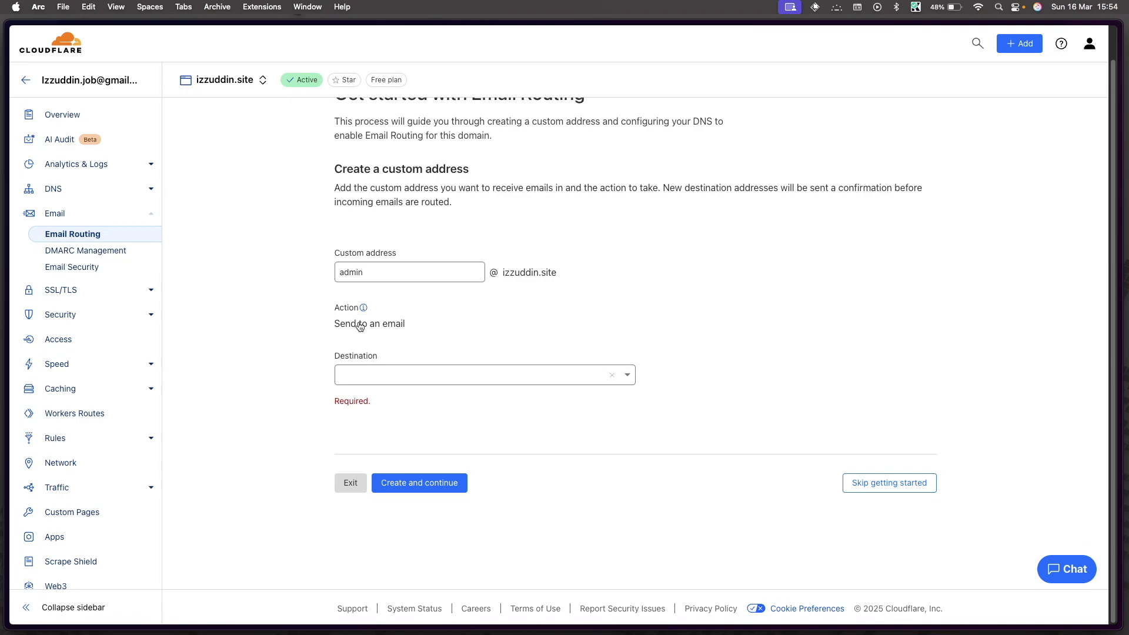
pyautogui.click(426, 374)
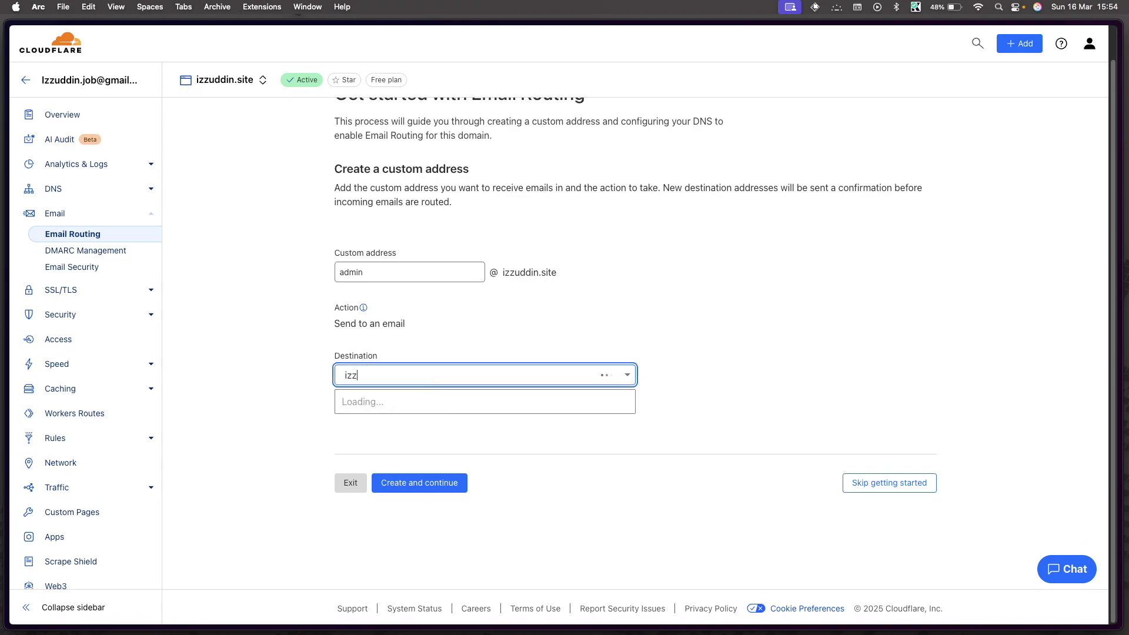
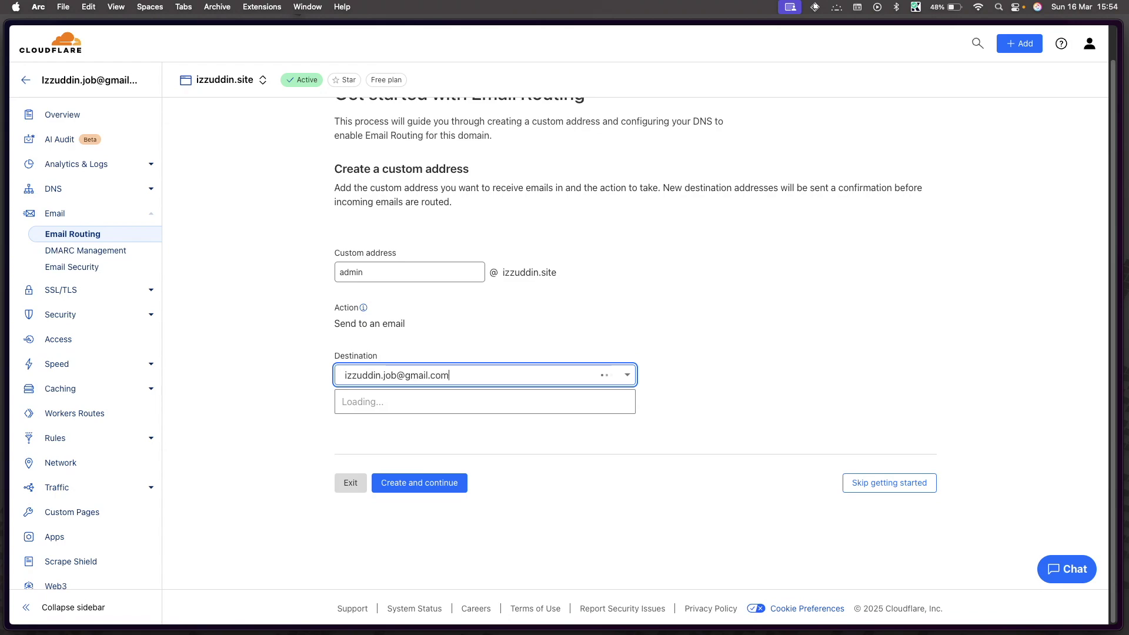
pyautogui.click(413, 401)
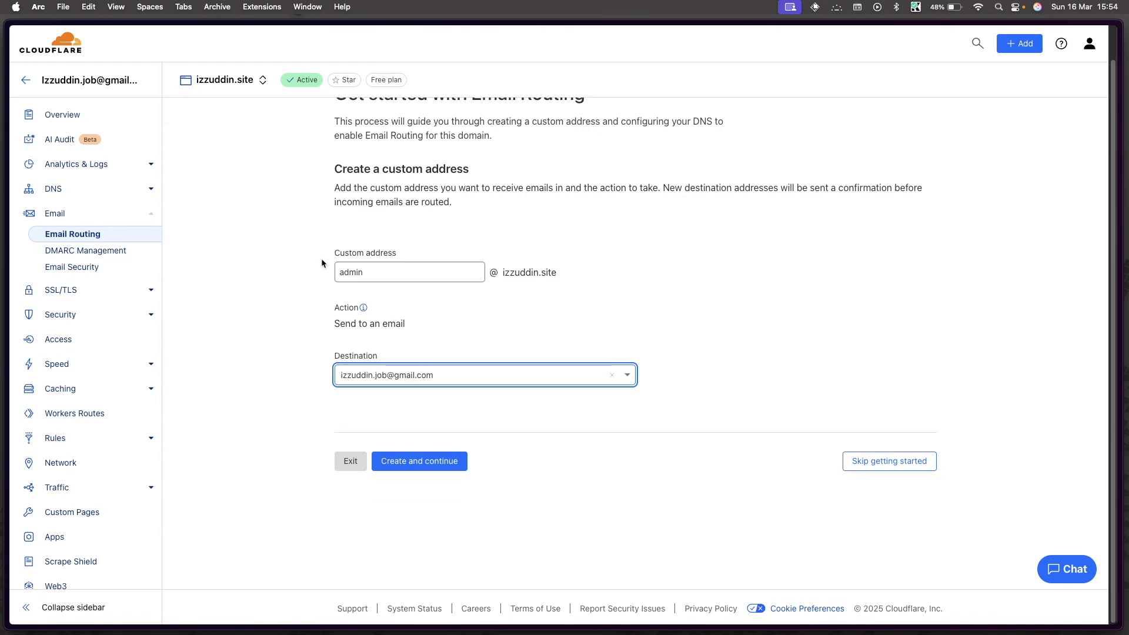
pyautogui.moveTo(340, 272); pyautogui.dragTo(424, 275)
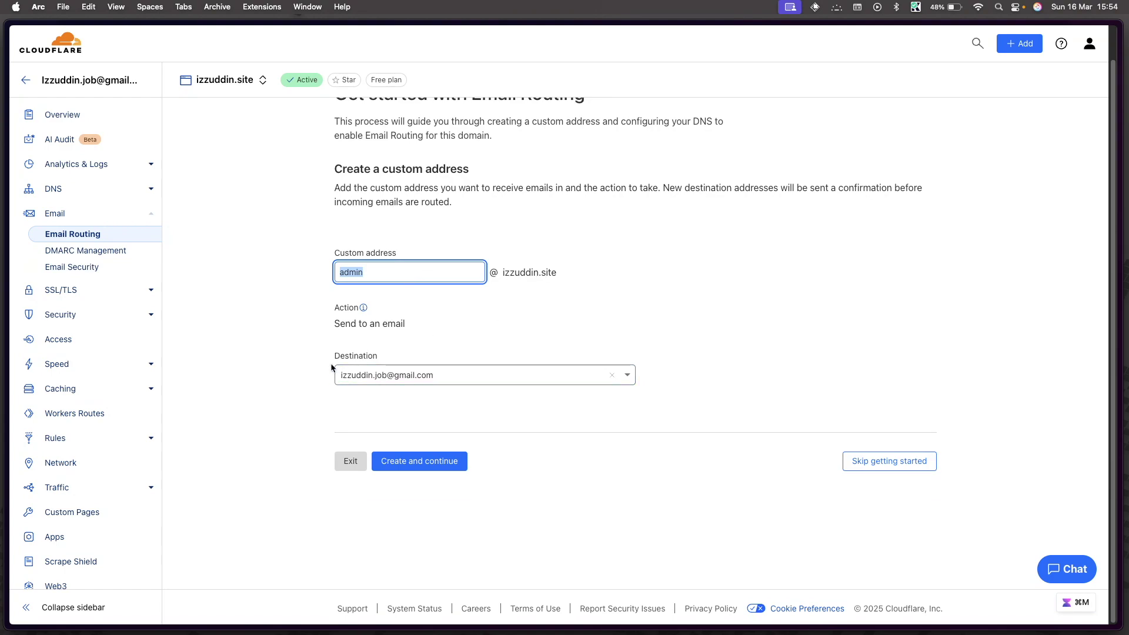
pyautogui.moveTo(336, 355); pyautogui.dragTo(441, 382)
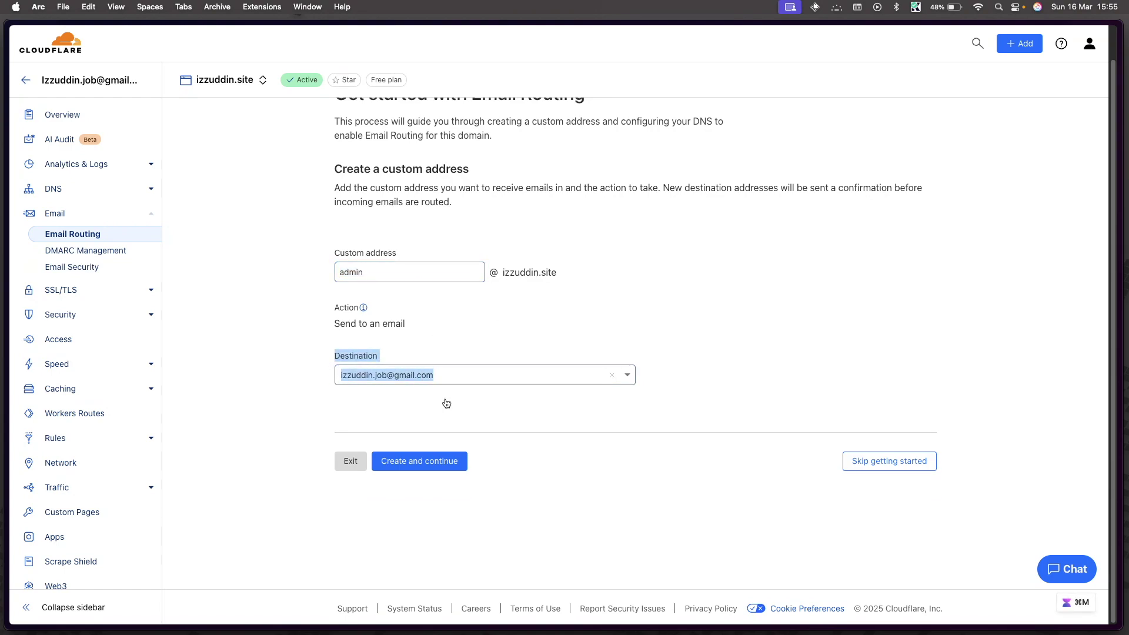
pyautogui.click(446, 402)
pyautogui.scroll(2, 461, 398)
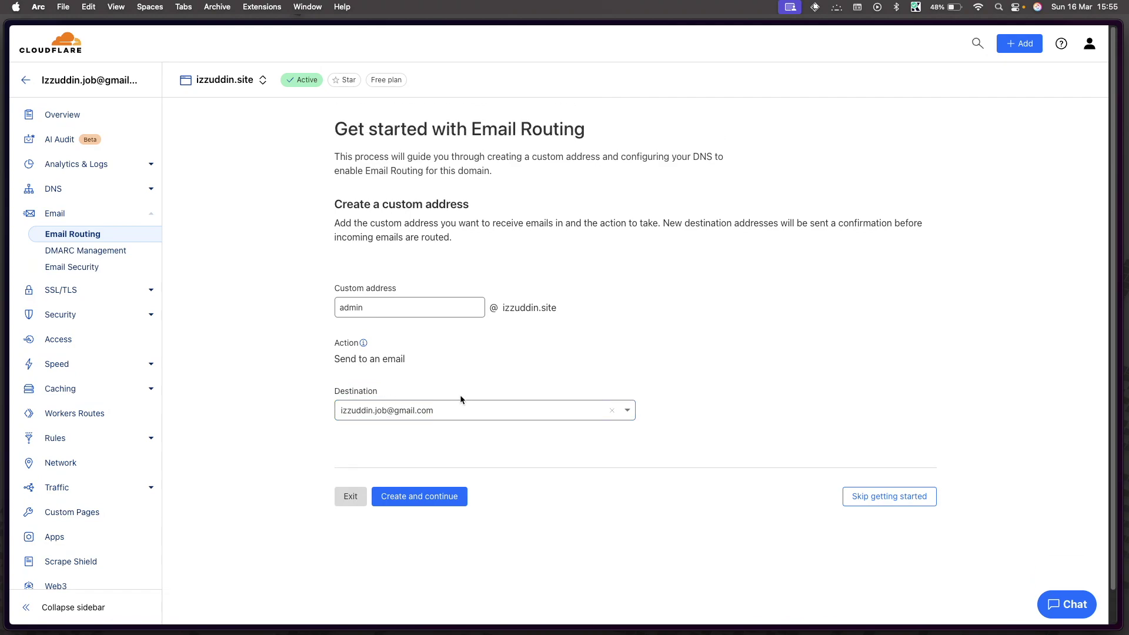
pyautogui.click(423, 501)
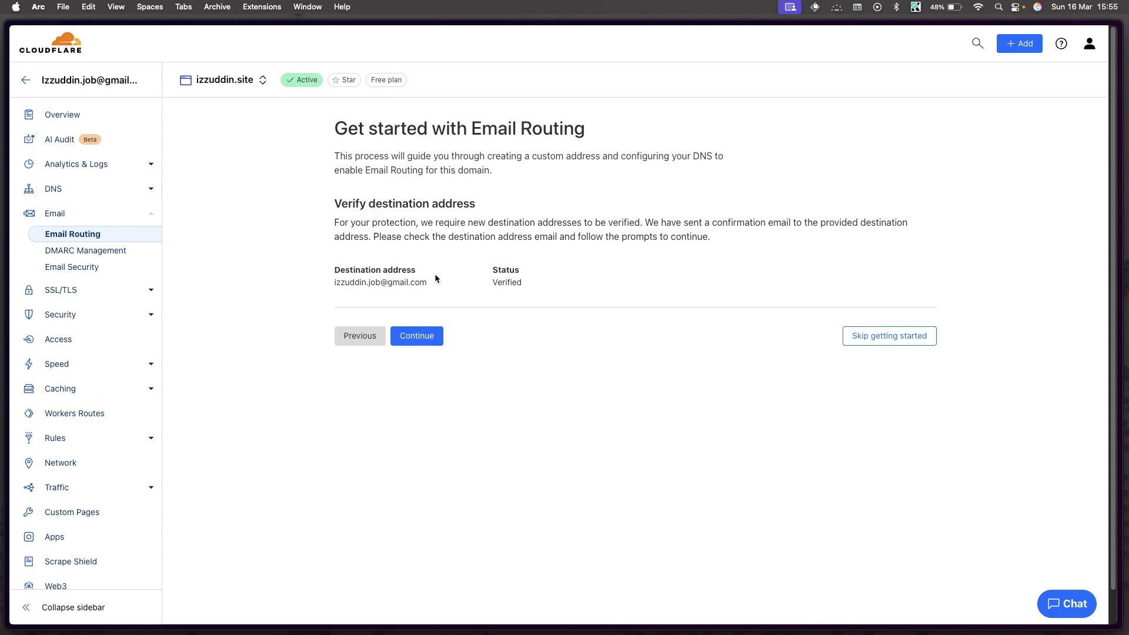
# Step: Add the required MX and TXT records and enable Email Routing
pyautogui.click(417, 336)
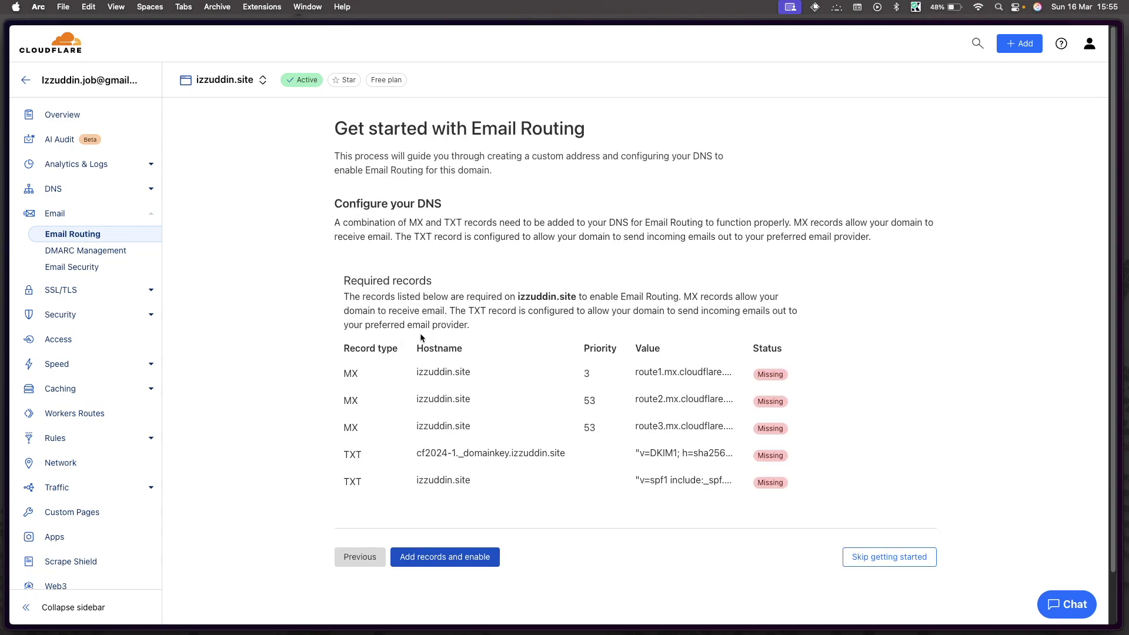
pyautogui.scroll(-2, 569, 397)
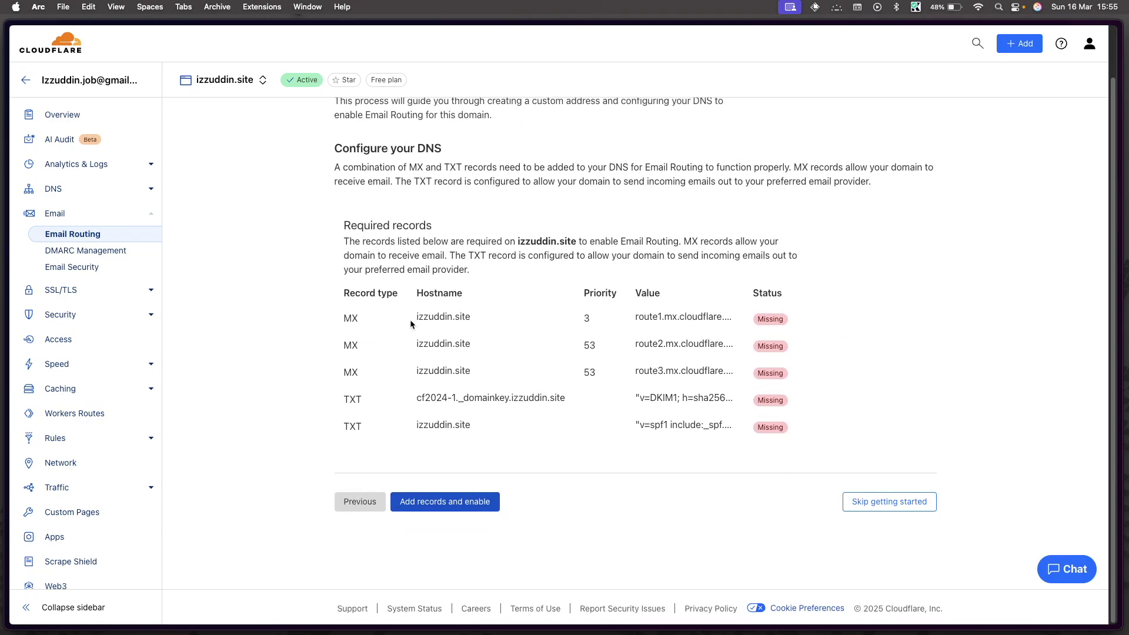
pyautogui.scroll(2, 411, 324)
pyautogui.scroll(-2, 444, 252)
pyautogui.click(445, 506)
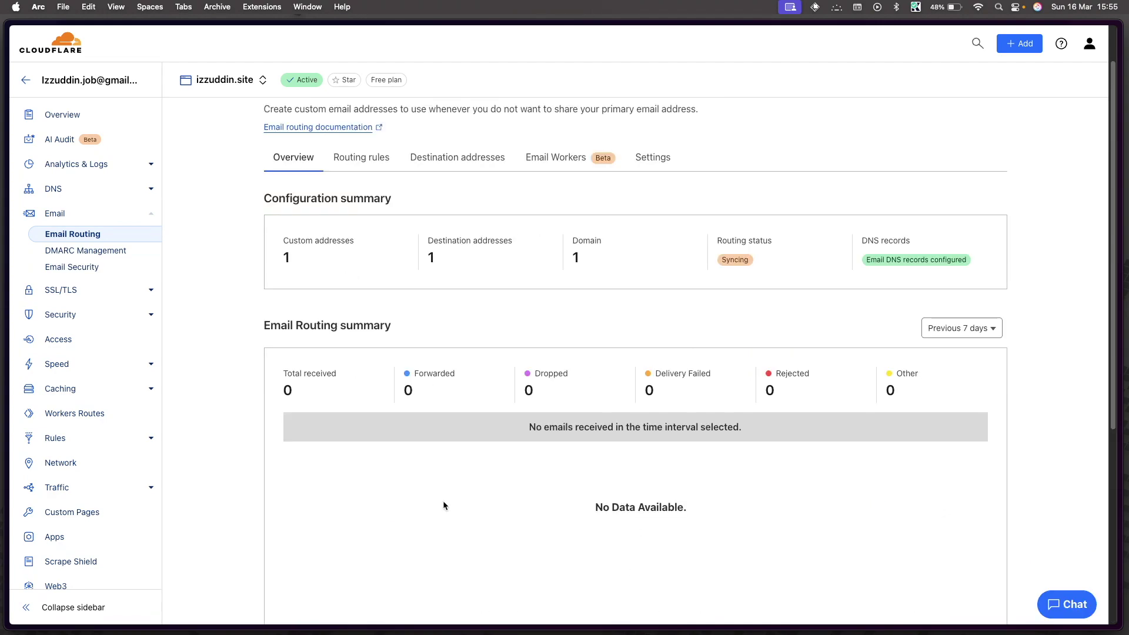
# Step: Review the configured DNS records and switch to the Routing rules view
pyautogui.scroll(2, 633, 464)
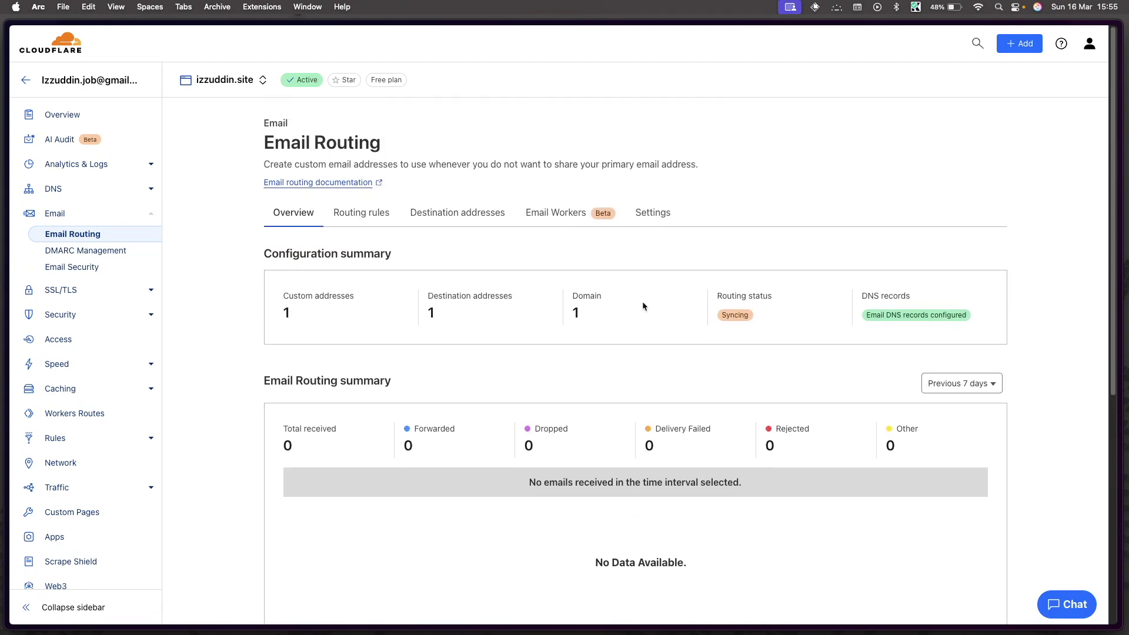
pyautogui.scroll(-2, 445, 377)
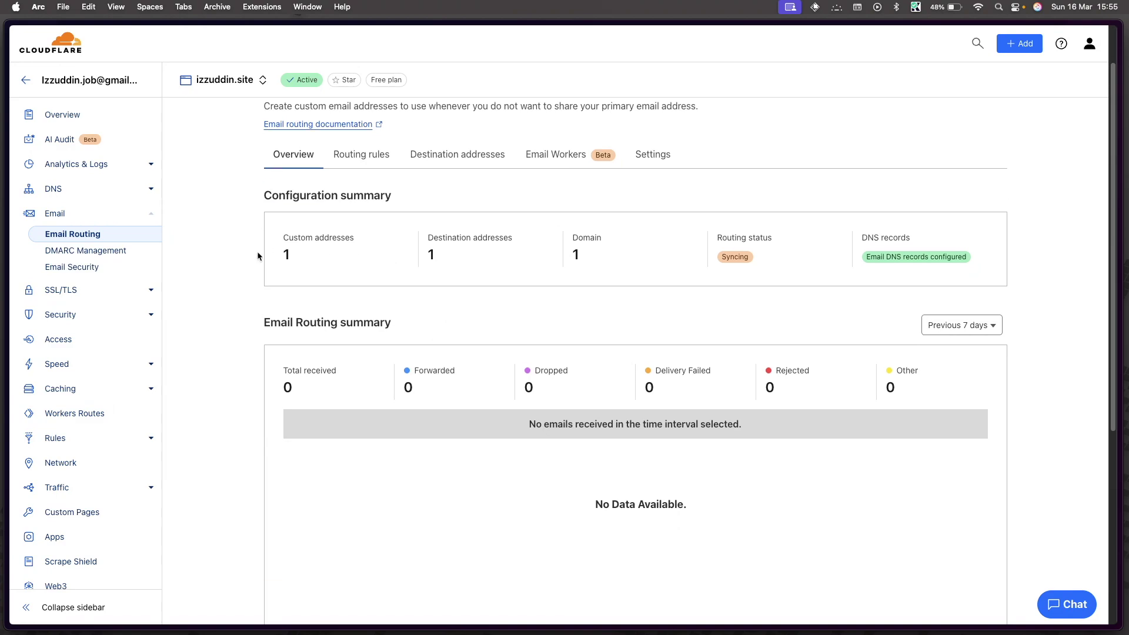
pyautogui.scroll(2, 516, 248)
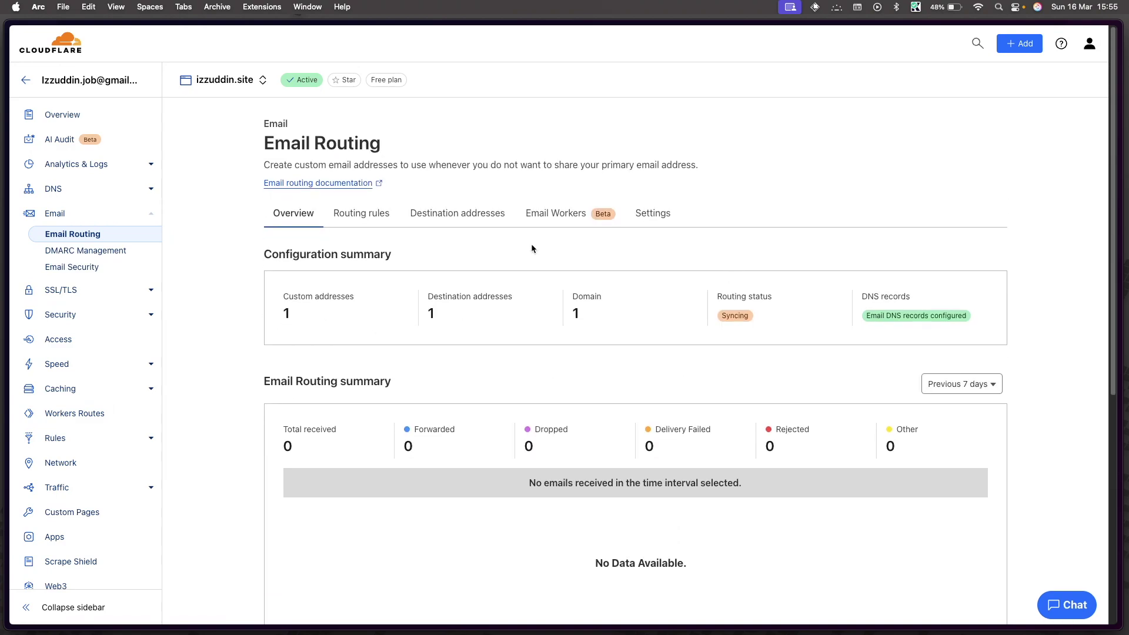
pyautogui.scroll(-4, 463, 307)
pyautogui.scroll(-8, 462, 307)
pyautogui.scroll(12, 453, 309)
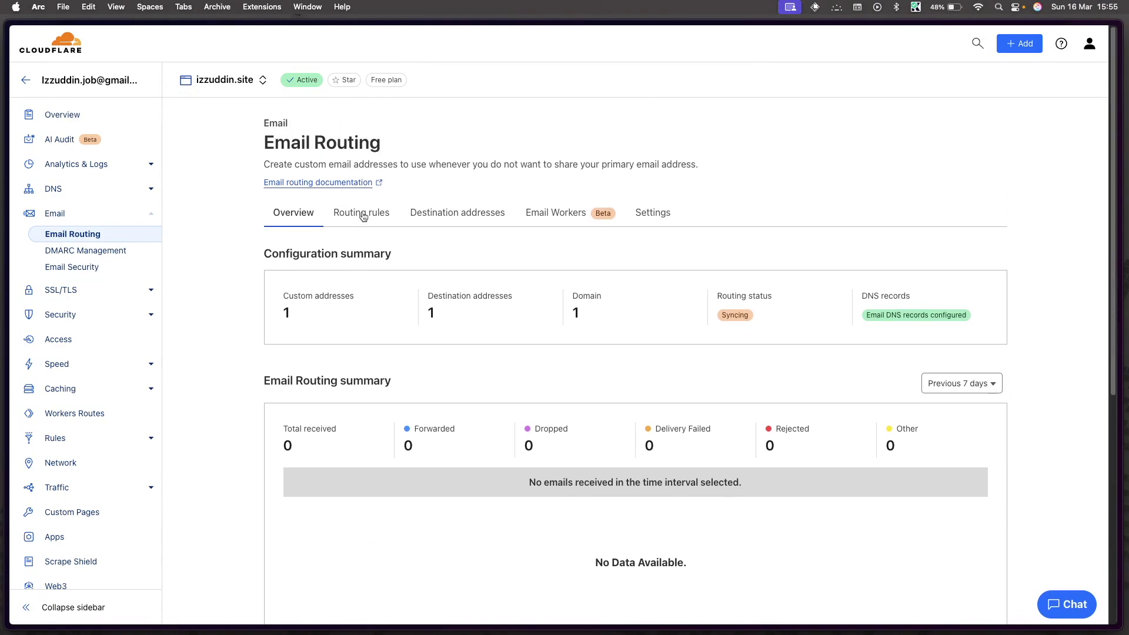
pyautogui.click(363, 215)
# Step: Check that the admin custom address forwards to the Gmail destination
pyautogui.scroll(-1, 393, 332)
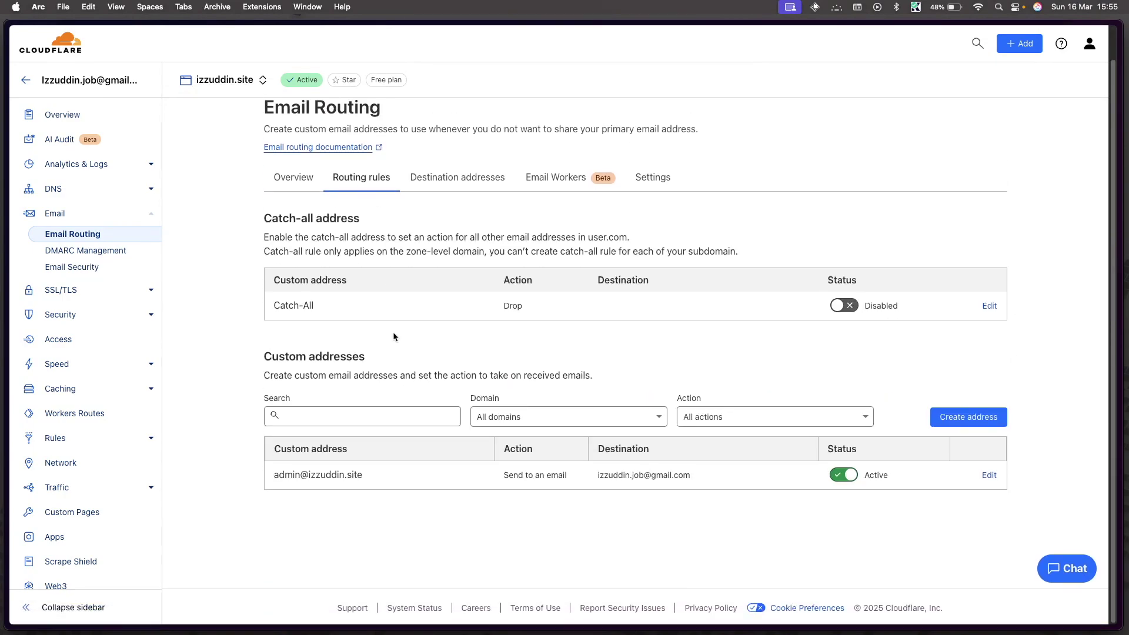
pyautogui.moveTo(274, 472); pyautogui.dragTo(361, 473)
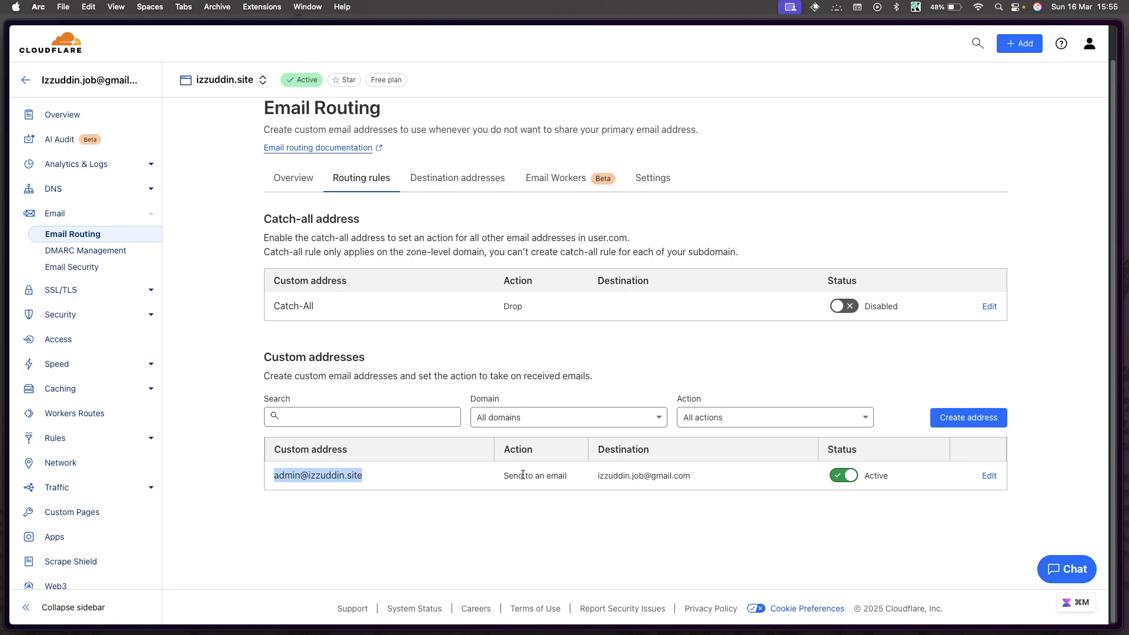
pyautogui.tripleClick(635, 474)
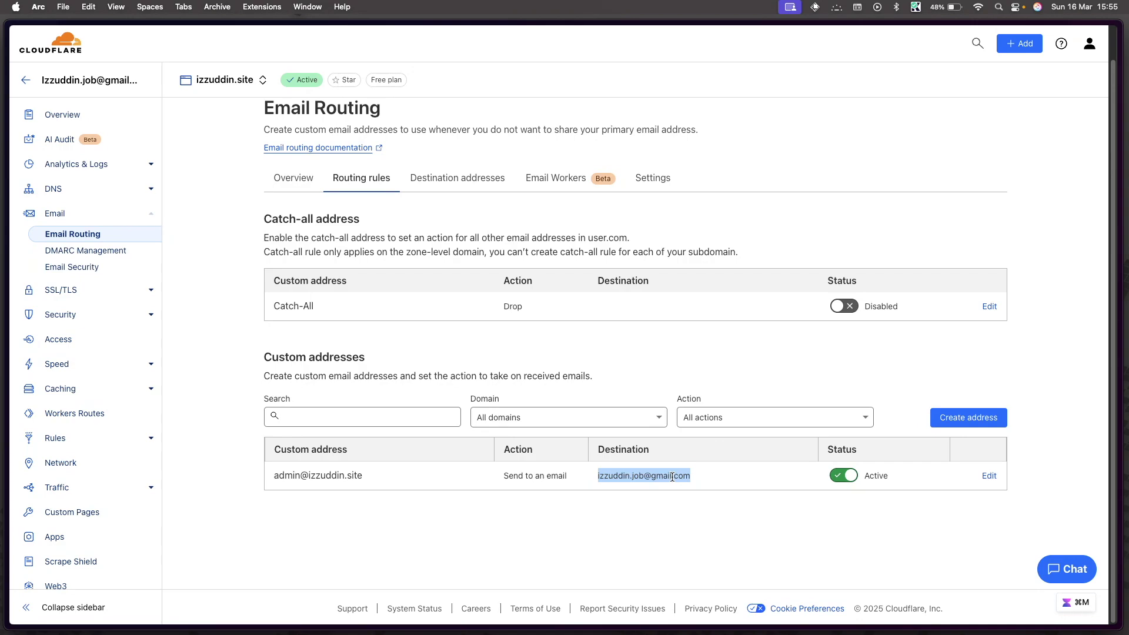
pyautogui.scroll(2, 764, 477)
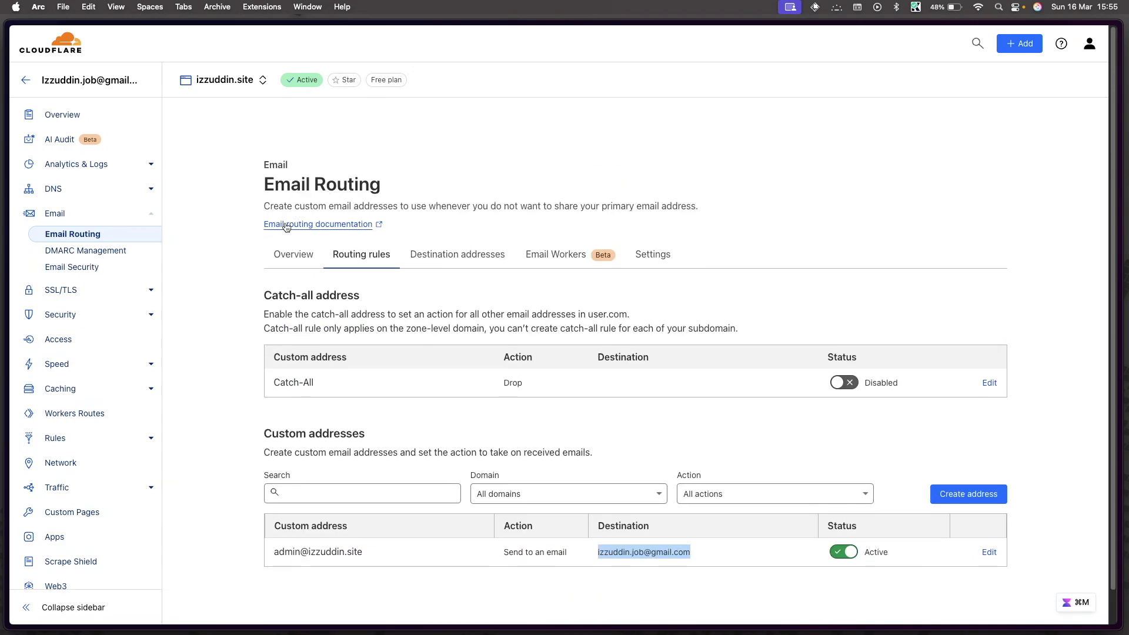
# Step: View the DNS records showing three MX and the DKIM and SPF TXT entries
pyautogui.click(67, 194)
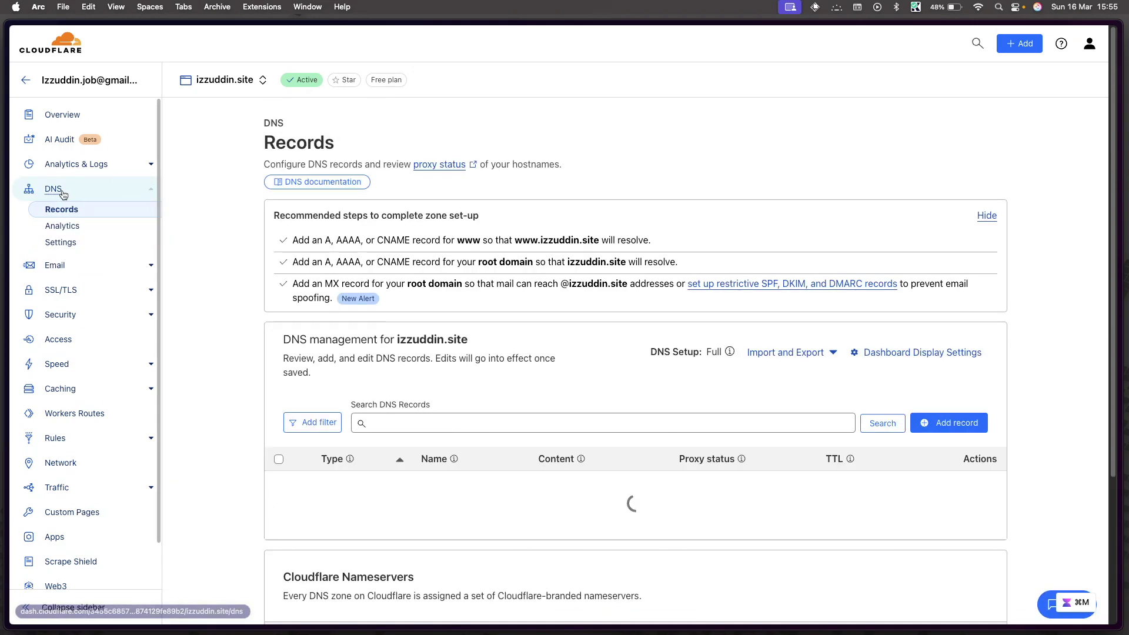
pyautogui.scroll(-5, 486, 393)
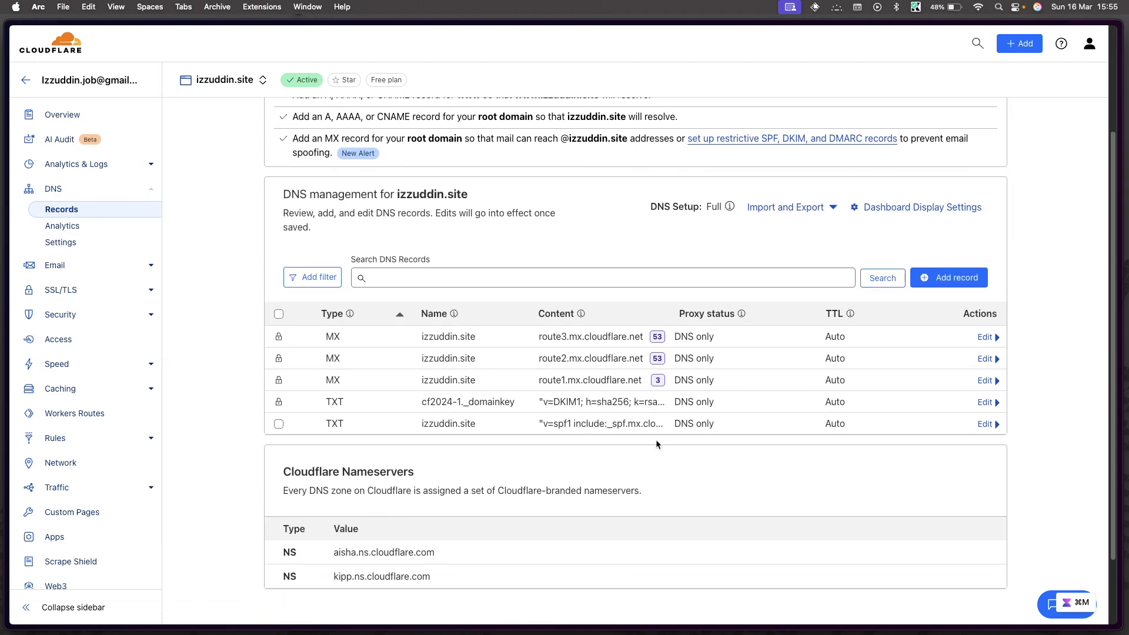
pyautogui.scroll(5, 578, 431)
pyautogui.scroll(-2, 578, 430)
pyautogui.scroll(1, 509, 423)
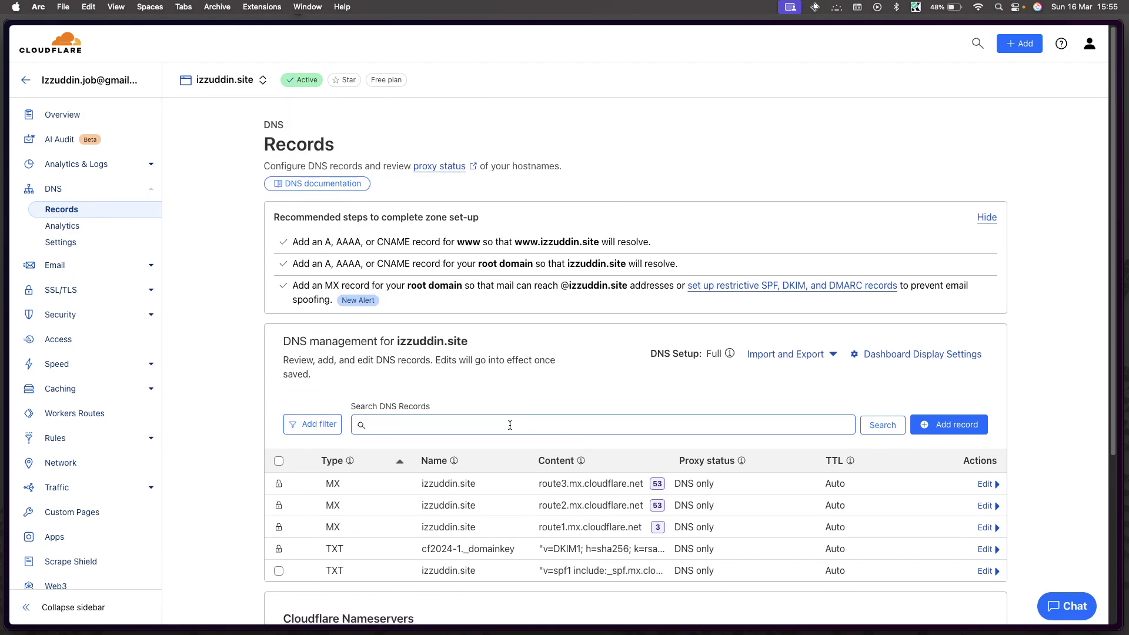